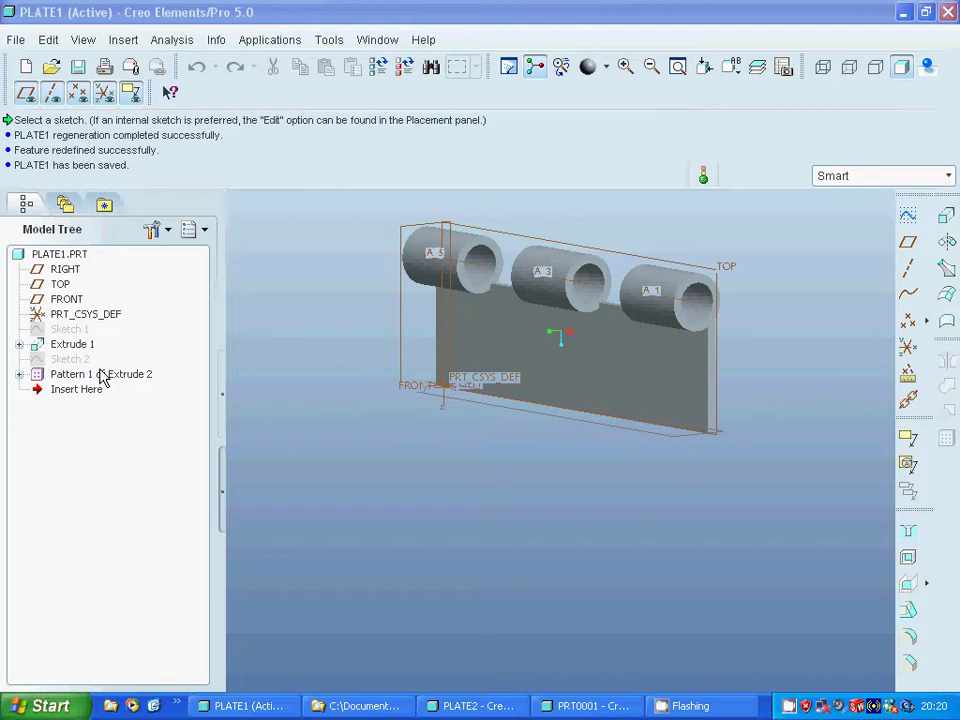
Open the Sketch 1 definition under Extrude 1 to examine the plate profile's dimensions, and quit without changes.
click(70, 344)
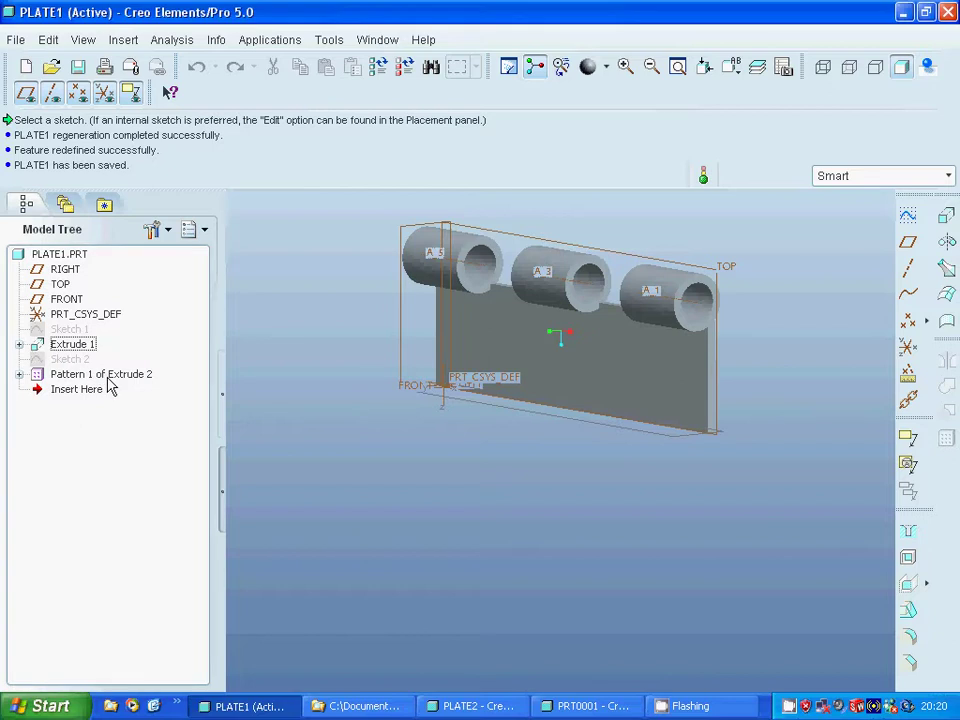
click(19, 344)
right_click(95, 368)
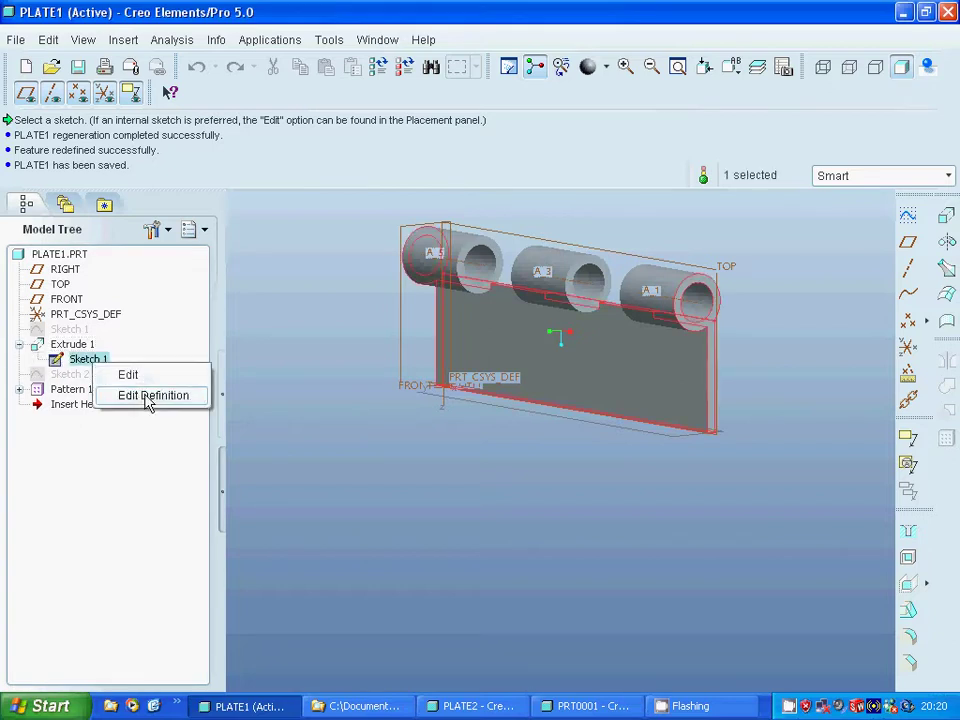
click(148, 395)
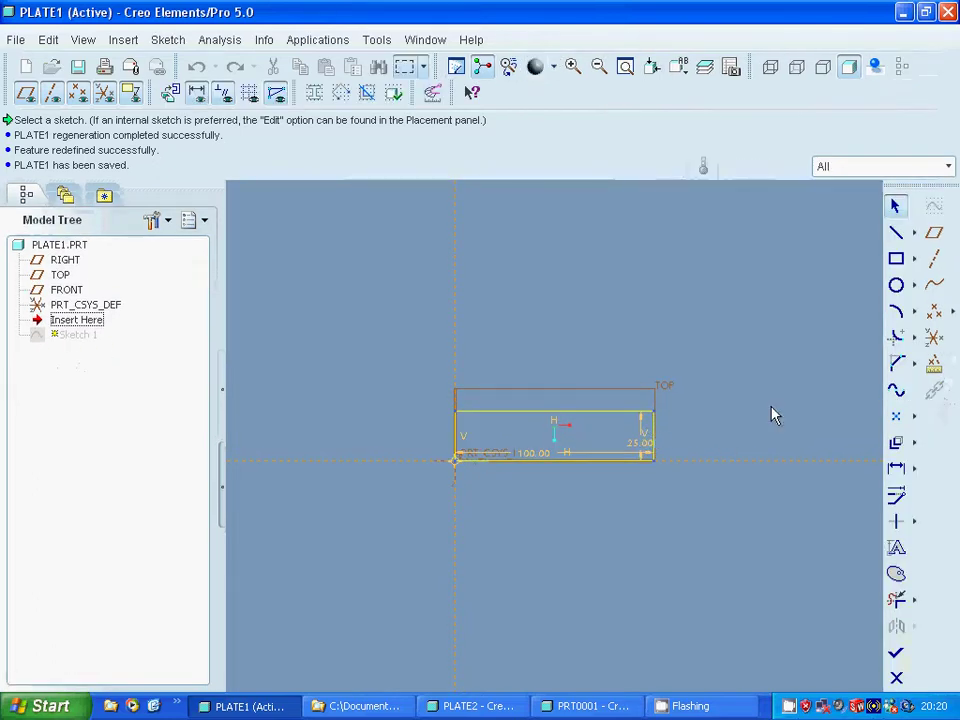
click(896, 678)
click(445, 398)
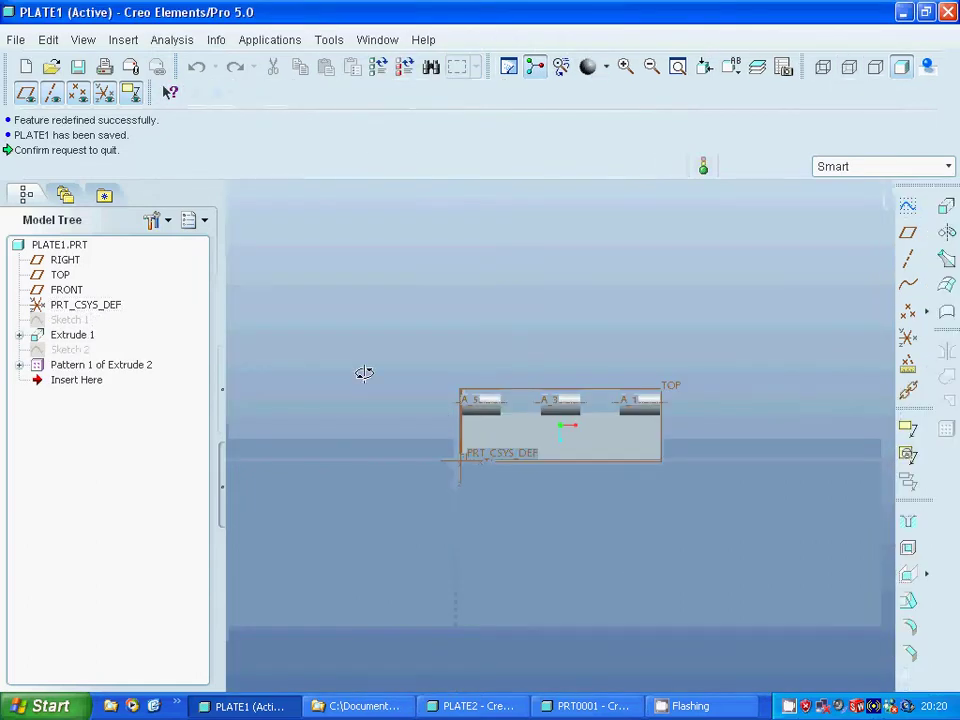
mouse_move(364, 373)
middle_down()
mouse_move(397, 372)
mouse_move(399, 388)
middle_up()
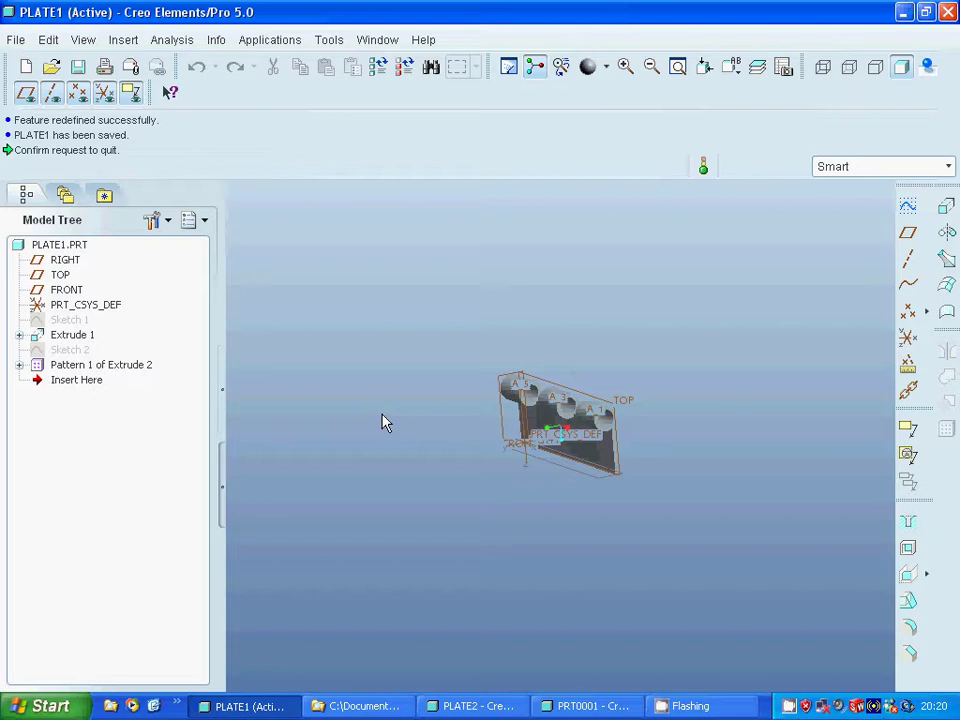
click(503, 430)
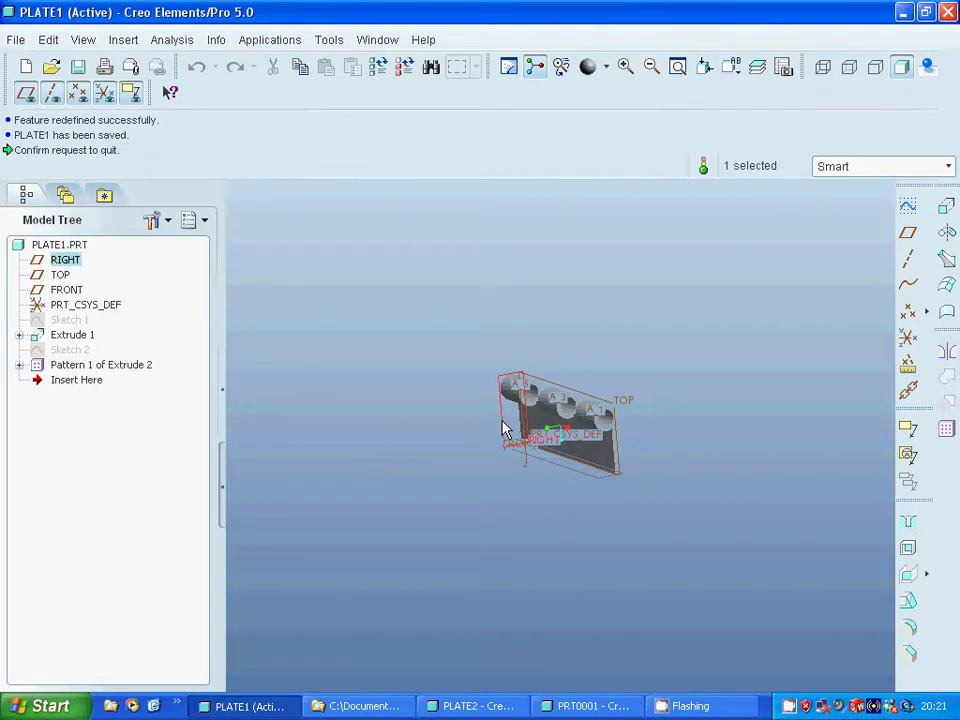
click(306, 456)
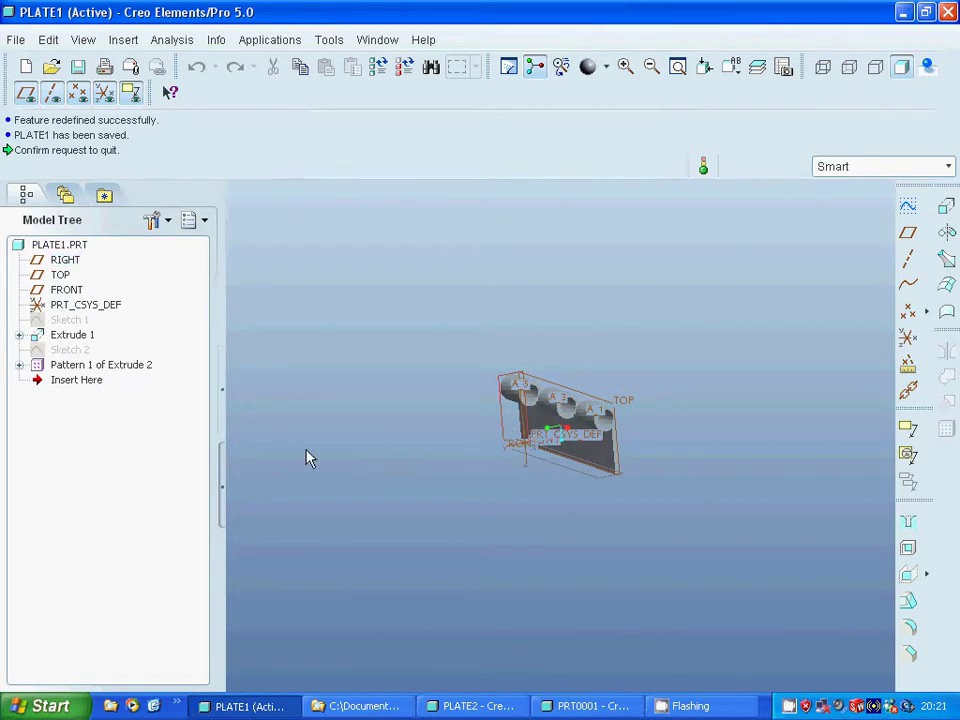
Open the Sketch 2 definition of the first patterned Extrude 2 to examine the barrel circles, and quit without changes.
click(20, 366)
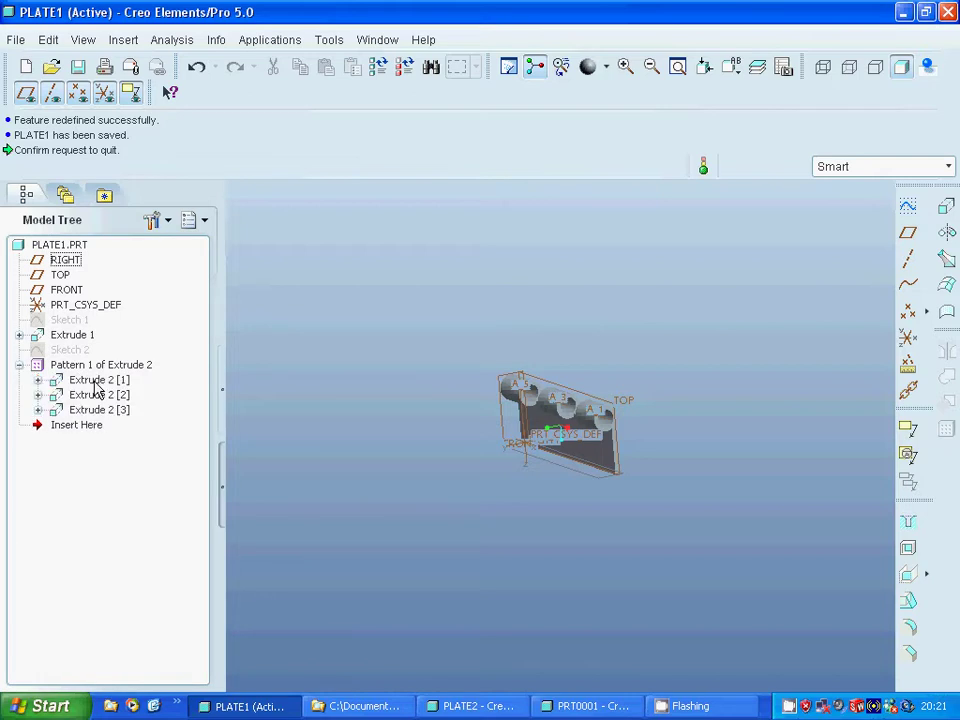
click(38, 380)
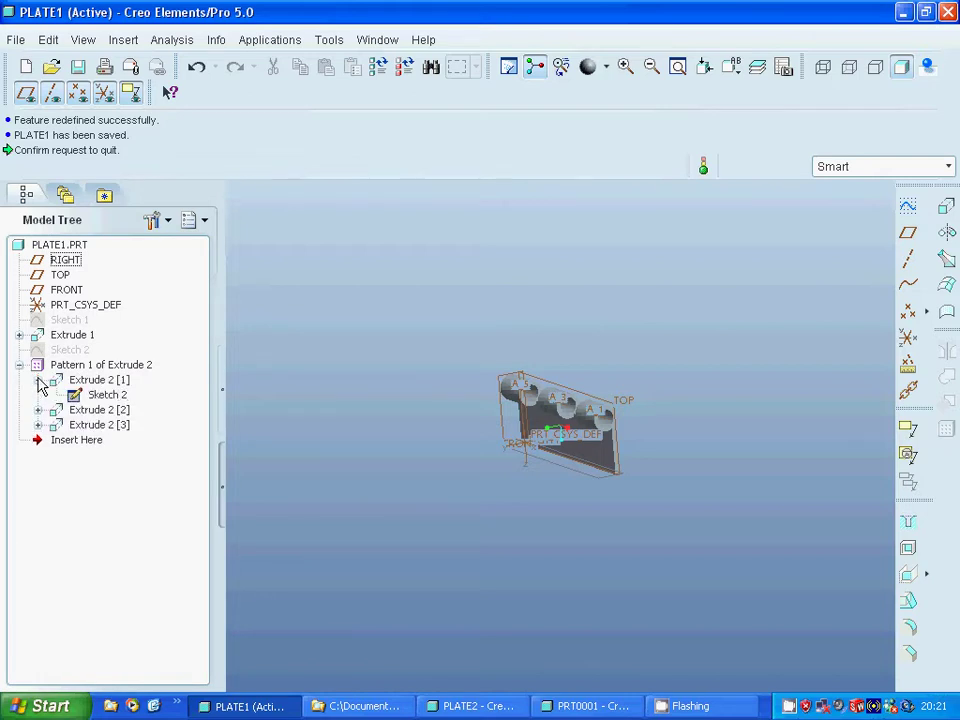
click(105, 396)
right_click(118, 400)
click(158, 429)
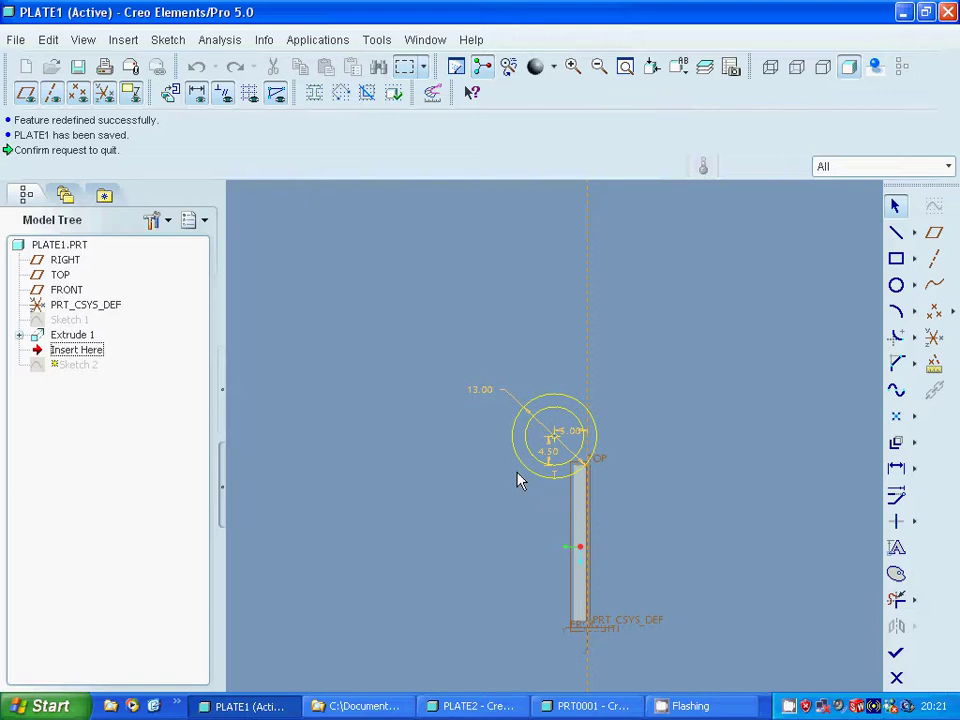
click(896, 678)
click(446, 397)
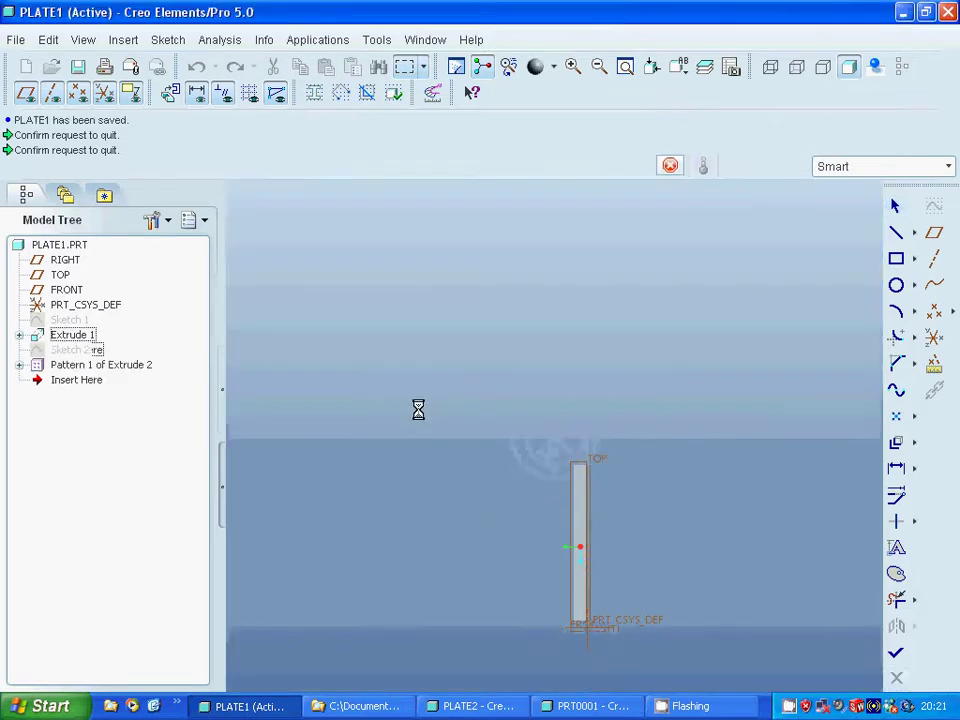
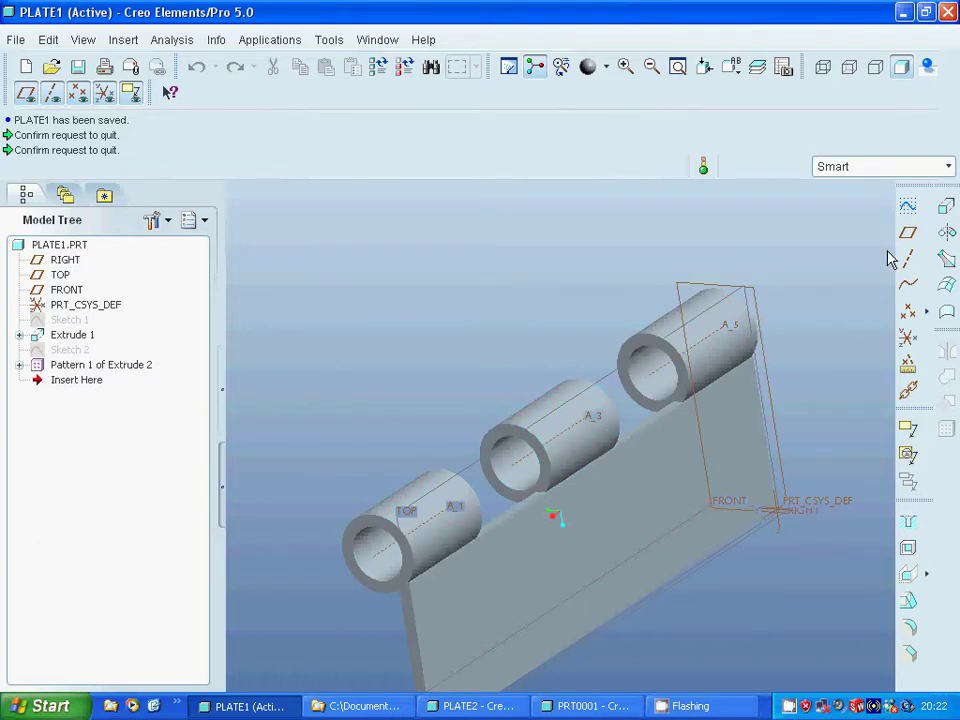
Switch to the PLATE2 window and create a new Design assembly named hinge1 with the default template.
click(375, 40)
click(399, 253)
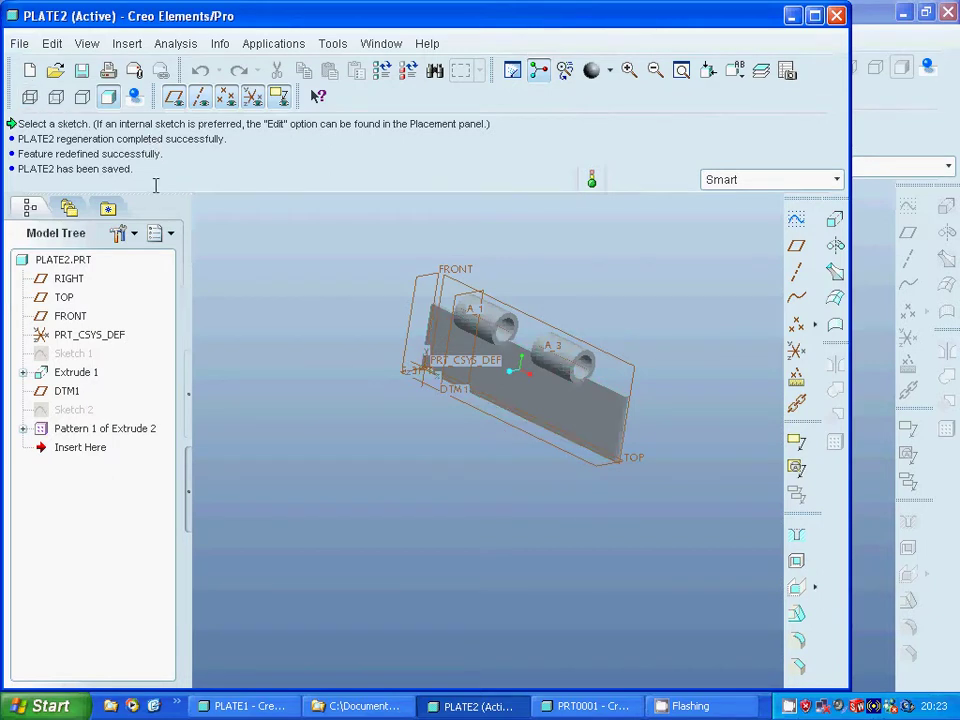
click(30, 71)
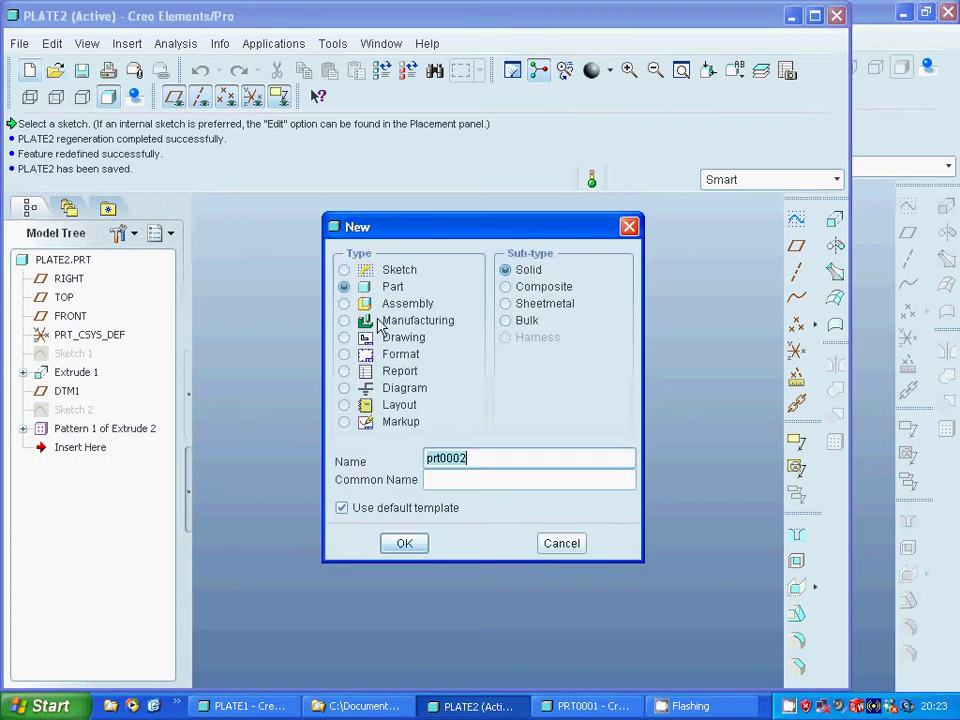
click(344, 303)
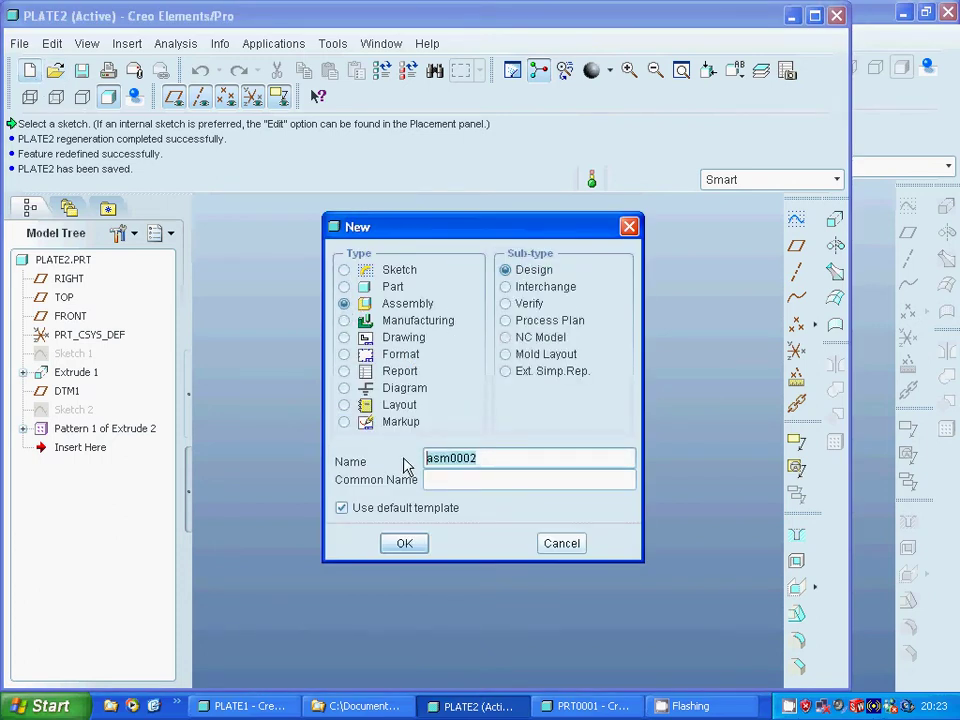
text(hinge)
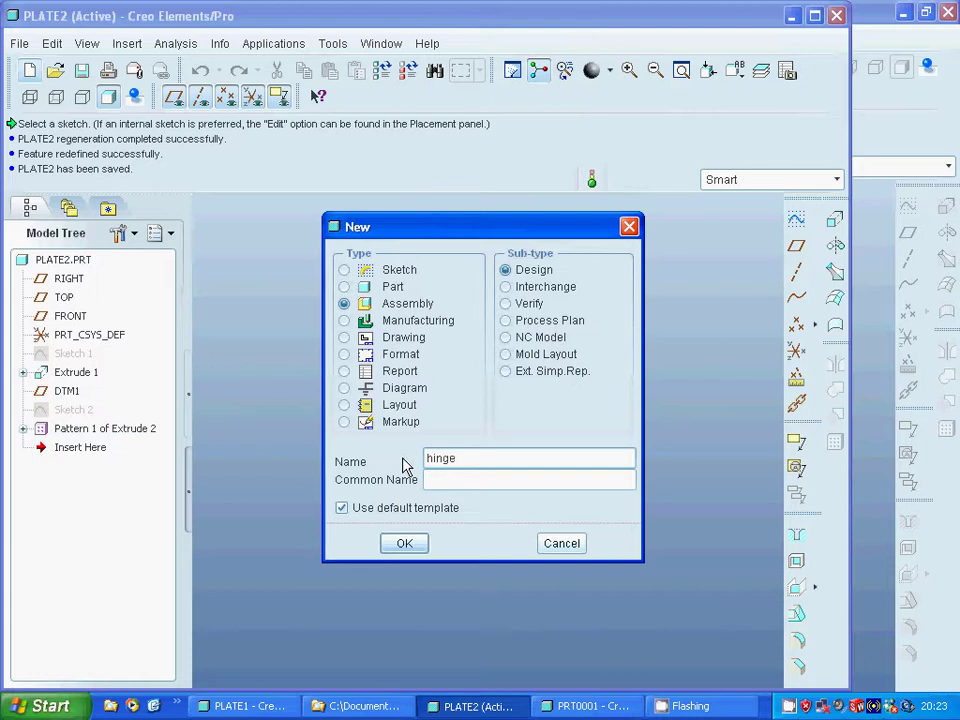
click(404, 543)
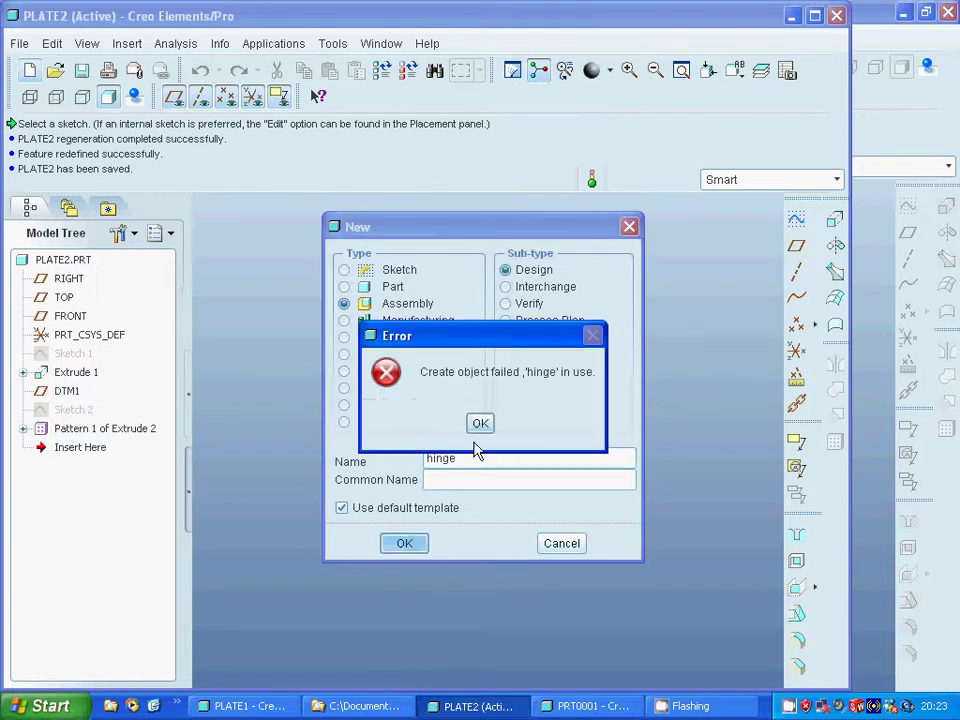
click(480, 426)
text(1)
click(414, 543)
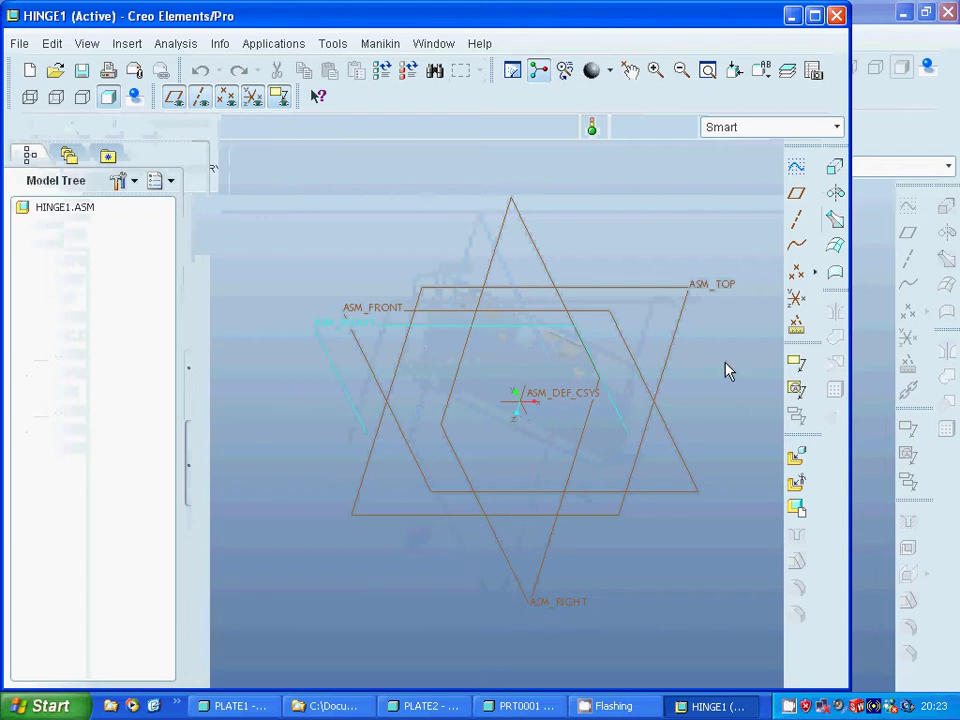
Add plate1.prt as the first component of the assembly and place it with the Default constraint.
click(796, 457)
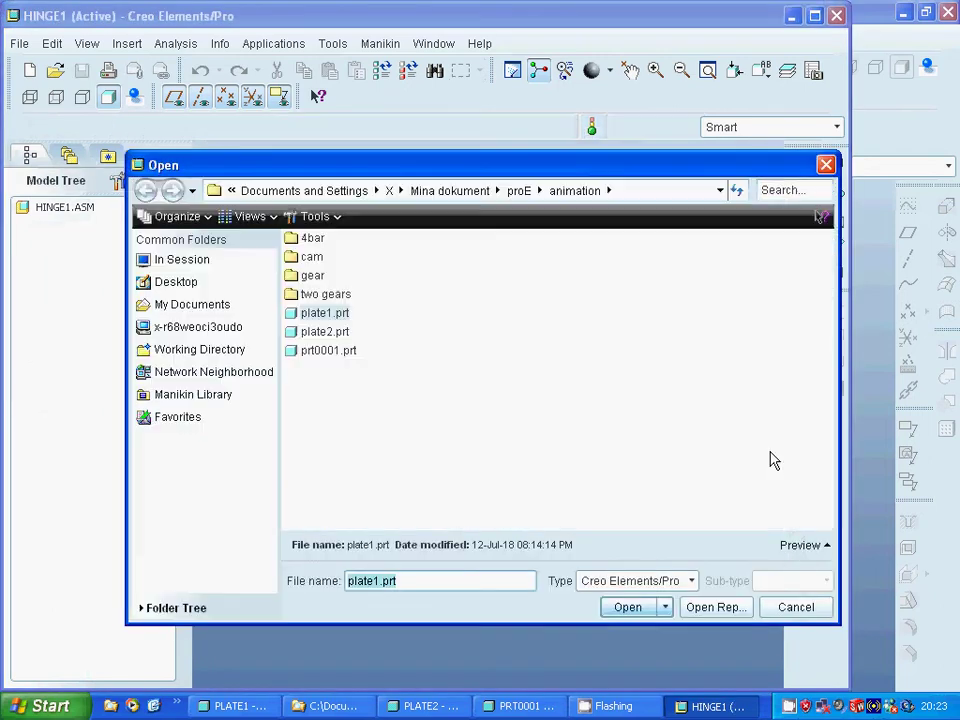
click(630, 607)
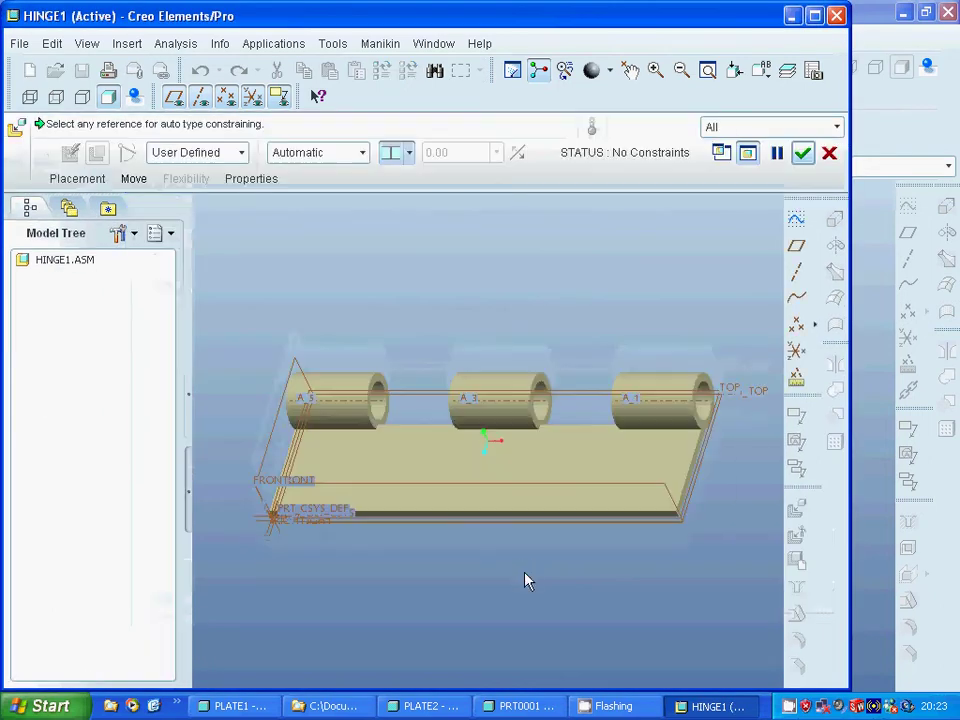
click(360, 156)
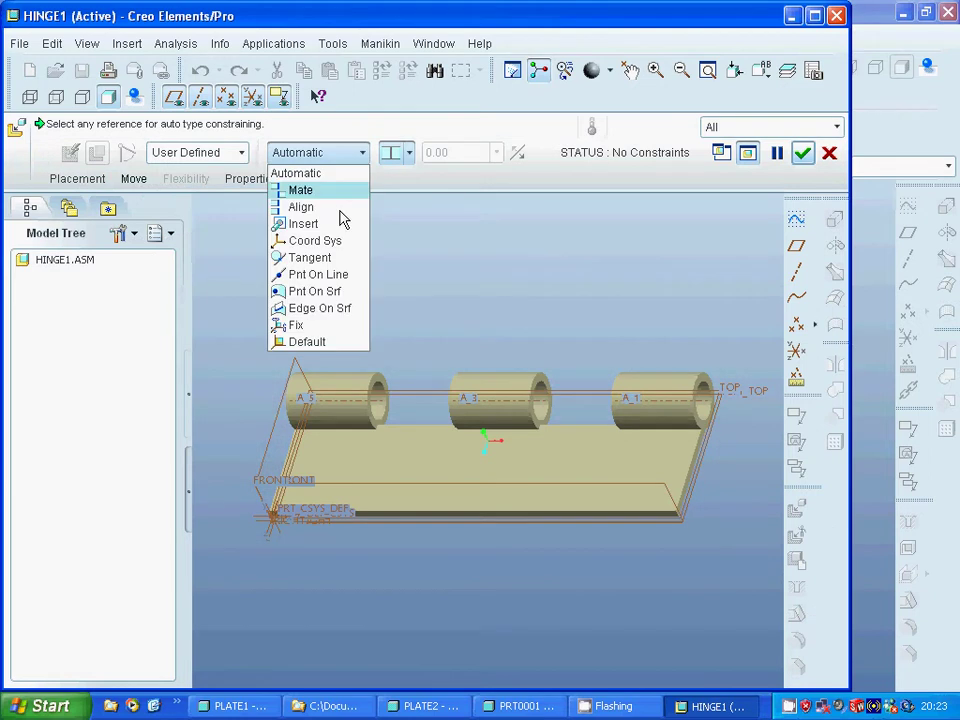
click(311, 342)
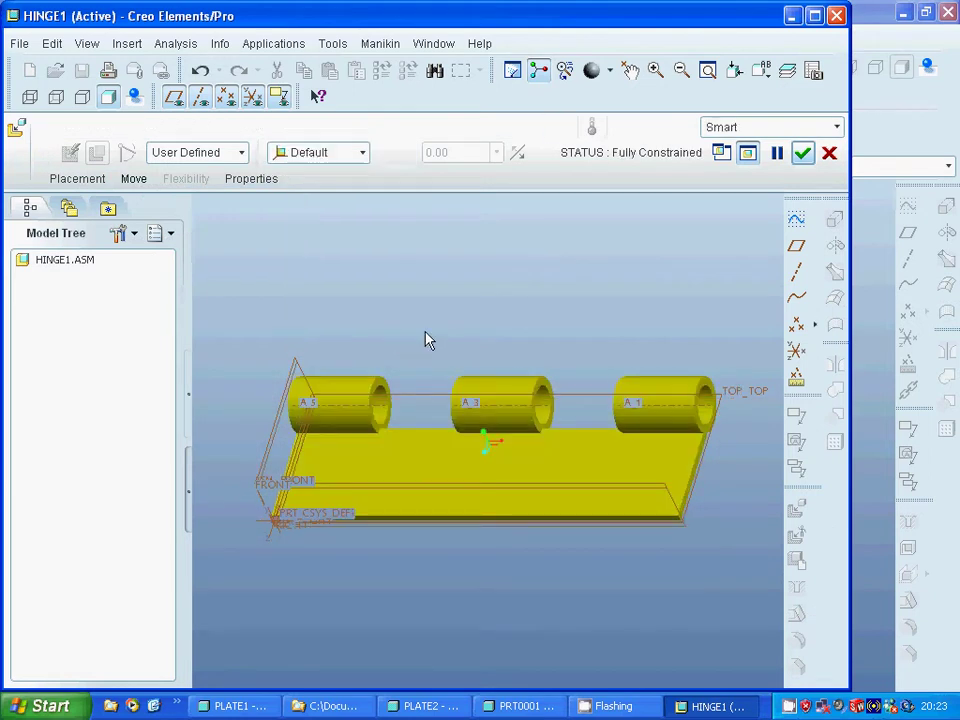
click(802, 155)
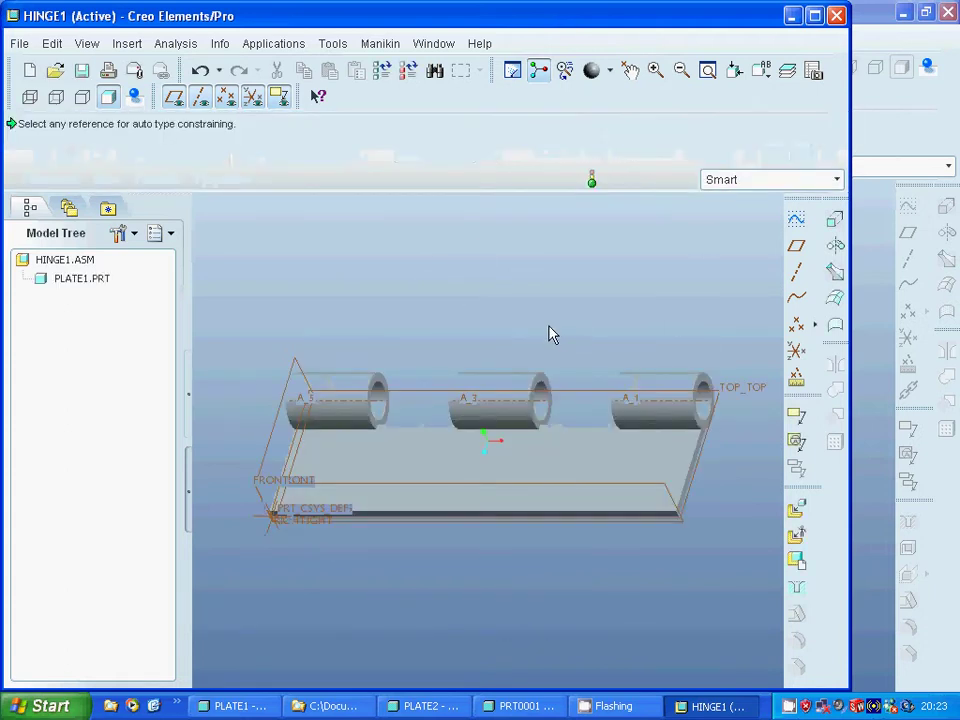
Add plate2.prt to the assembly and set its connection type to Pin.
click(798, 514)
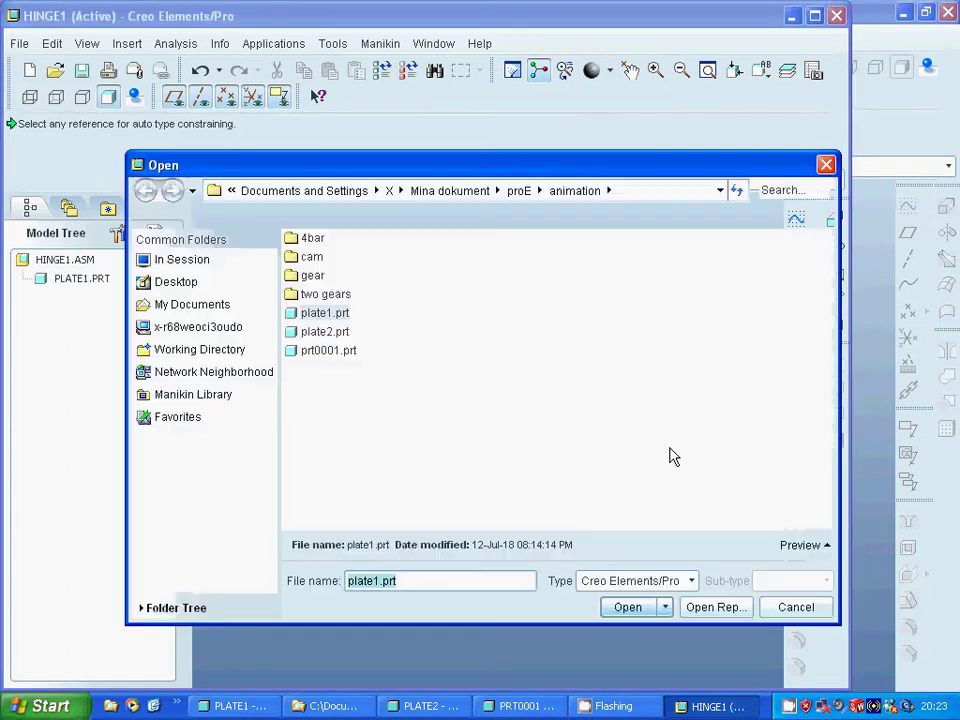
click(318, 331)
click(626, 607)
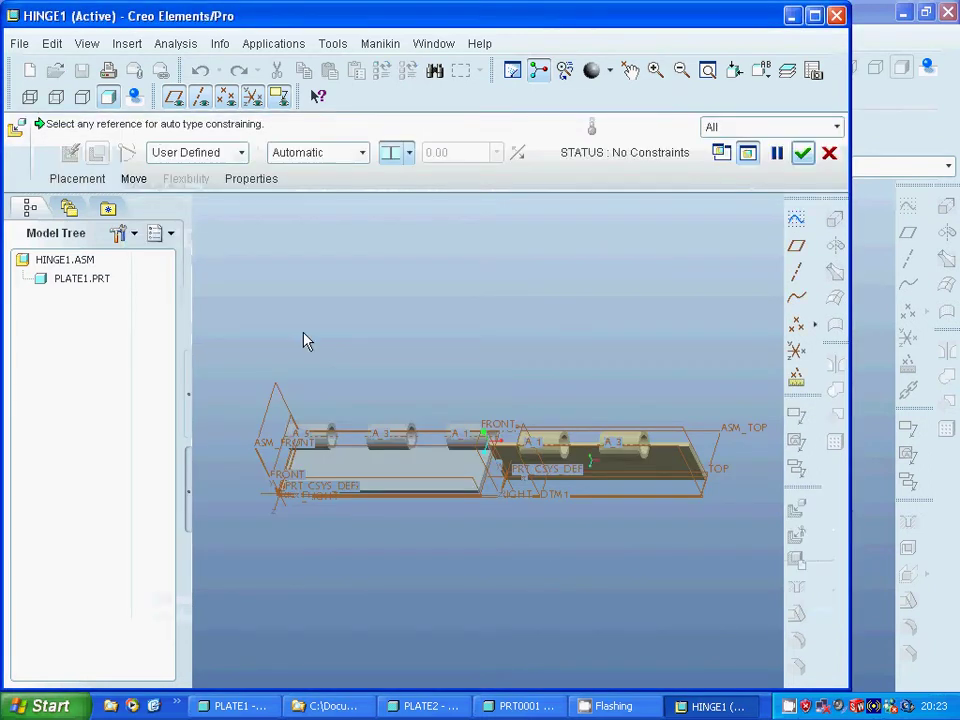
click(241, 152)
click(176, 206)
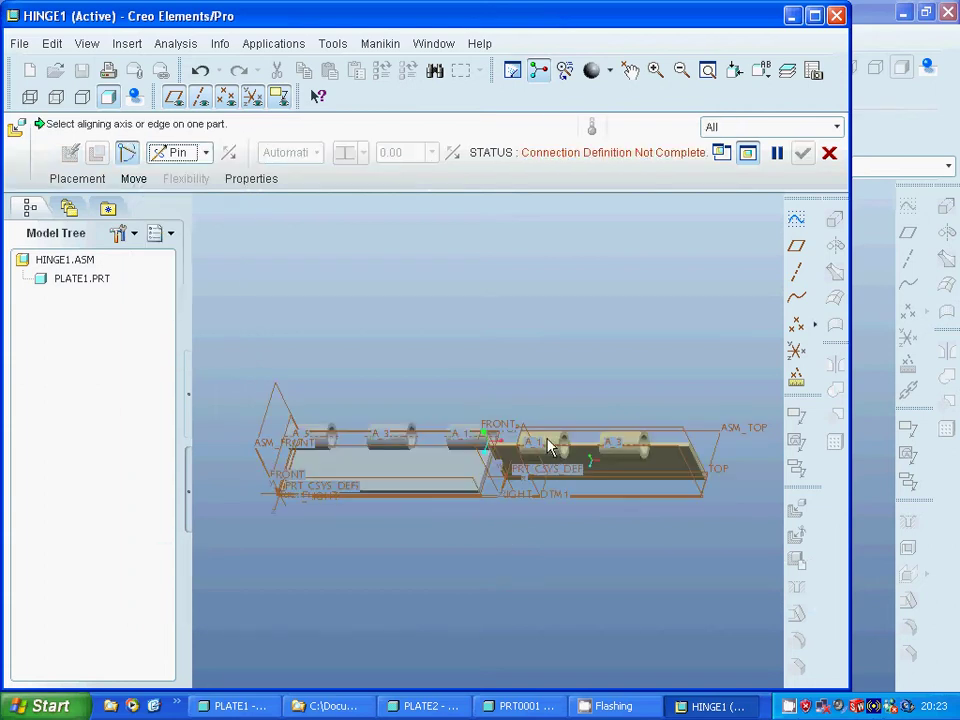
Hide the datum planes and align axis A_1 of plate2 with axis A_5 of plate1 for the pin connection.
click(173, 98)
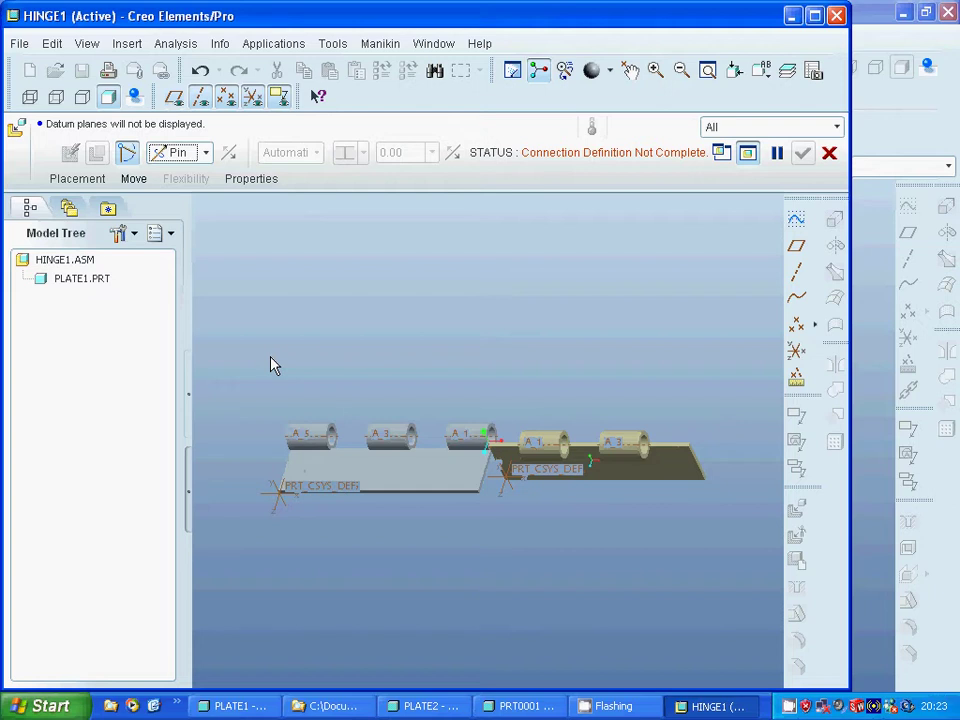
click(553, 449)
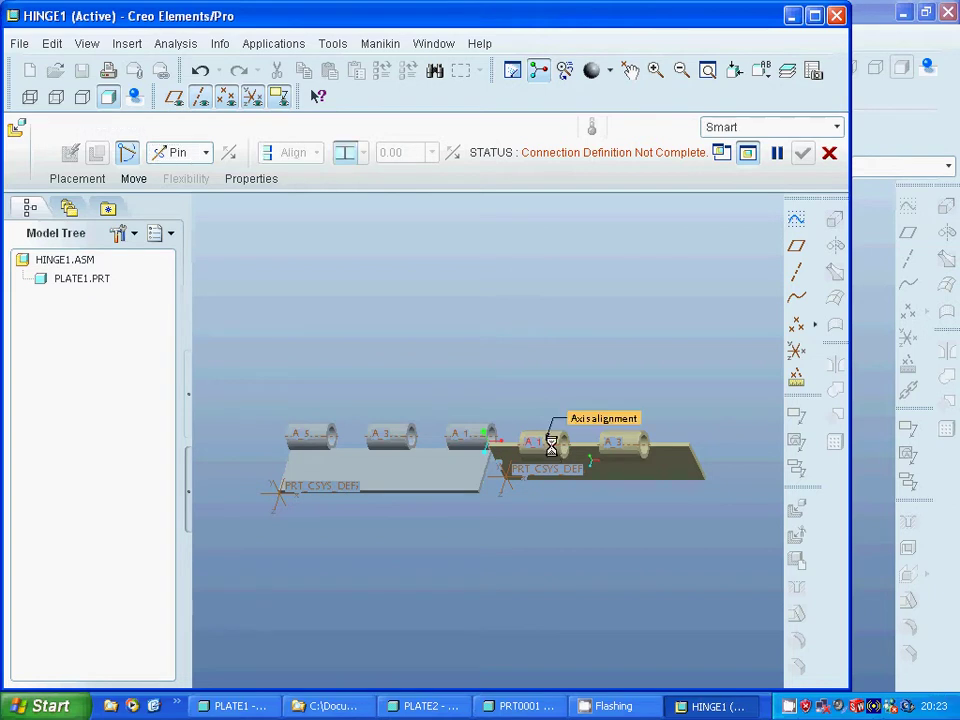
click(310, 444)
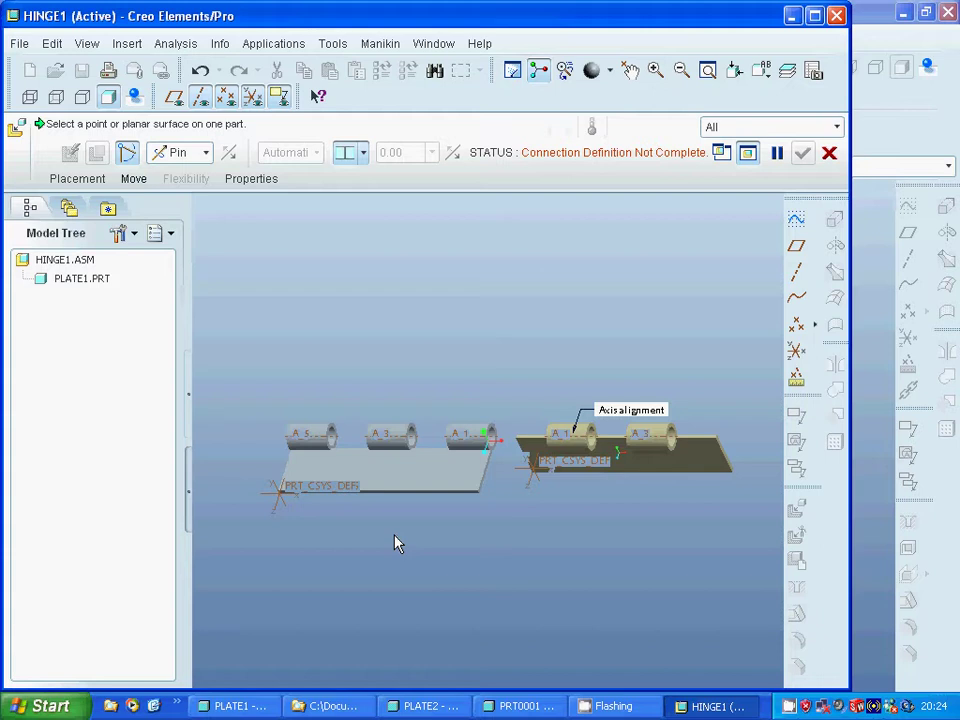
Define the pin's translation between the end face of plate2's A_1 barrel and the inner end face of plate1's A_5 barrel, and accept the placement.
middle_drag(396, 543, 431, 551)
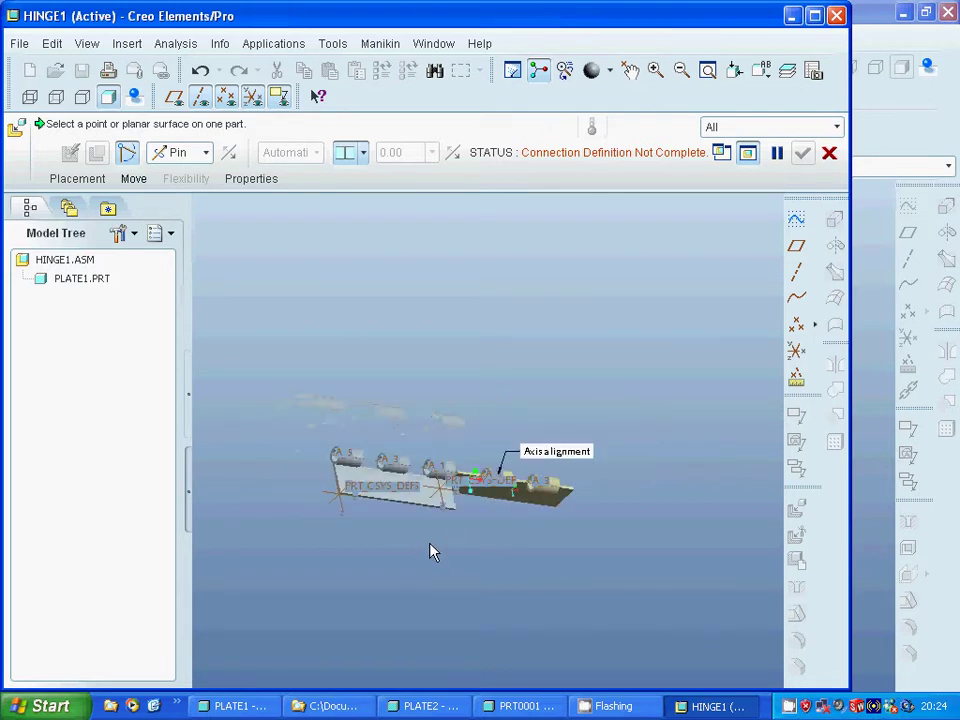
scroll(401, 531, down, 5)
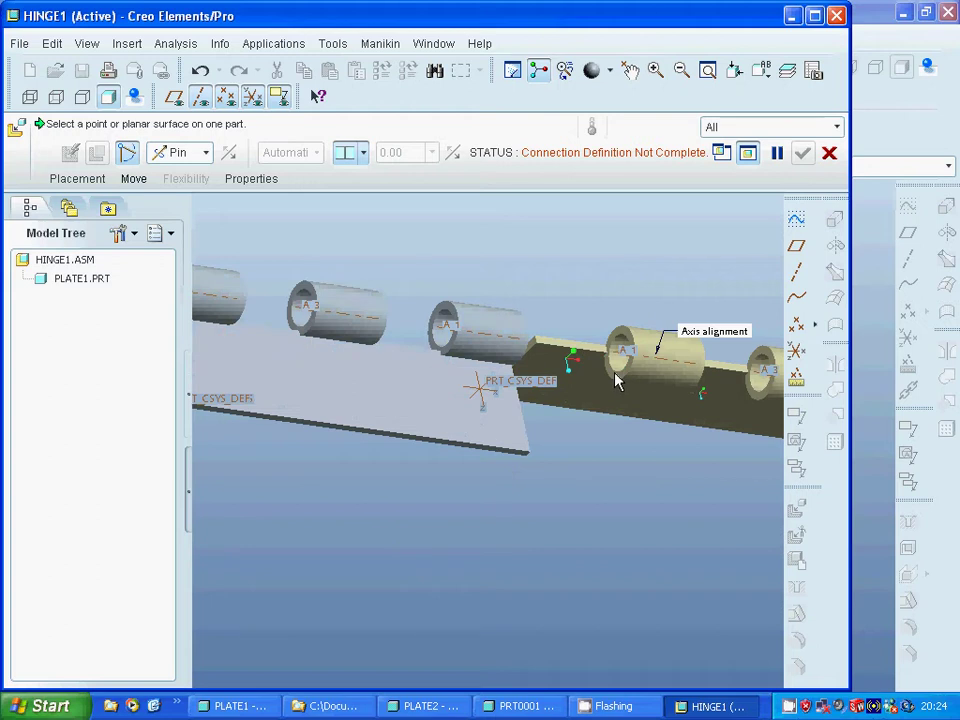
click(615, 379)
click(615, 379)
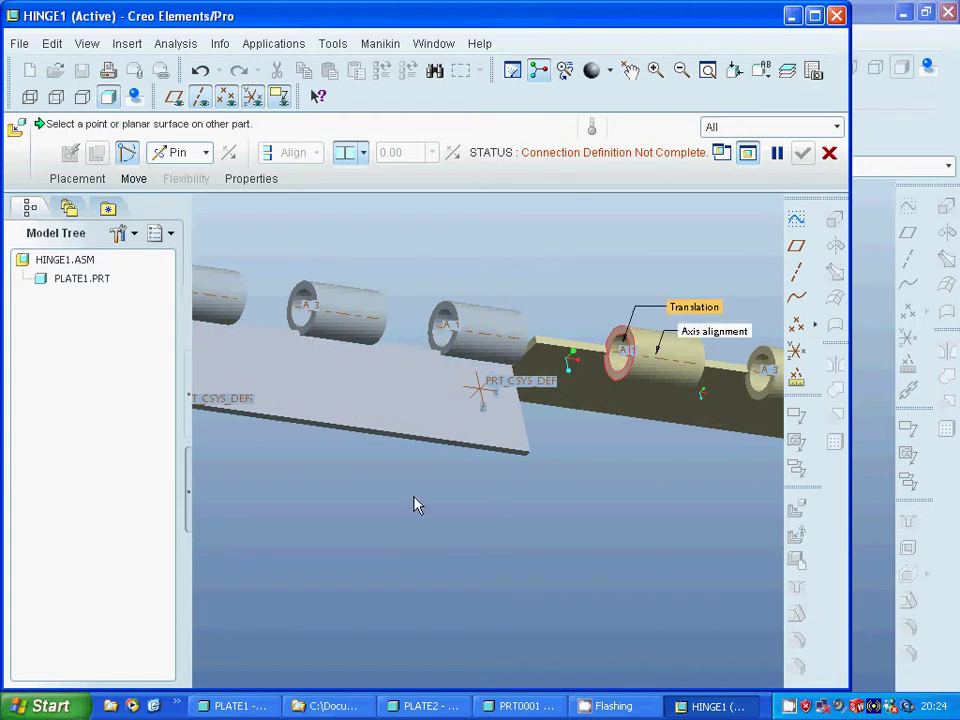
scroll(330, 521, down, 3)
middle_drag(317, 516, 336, 347)
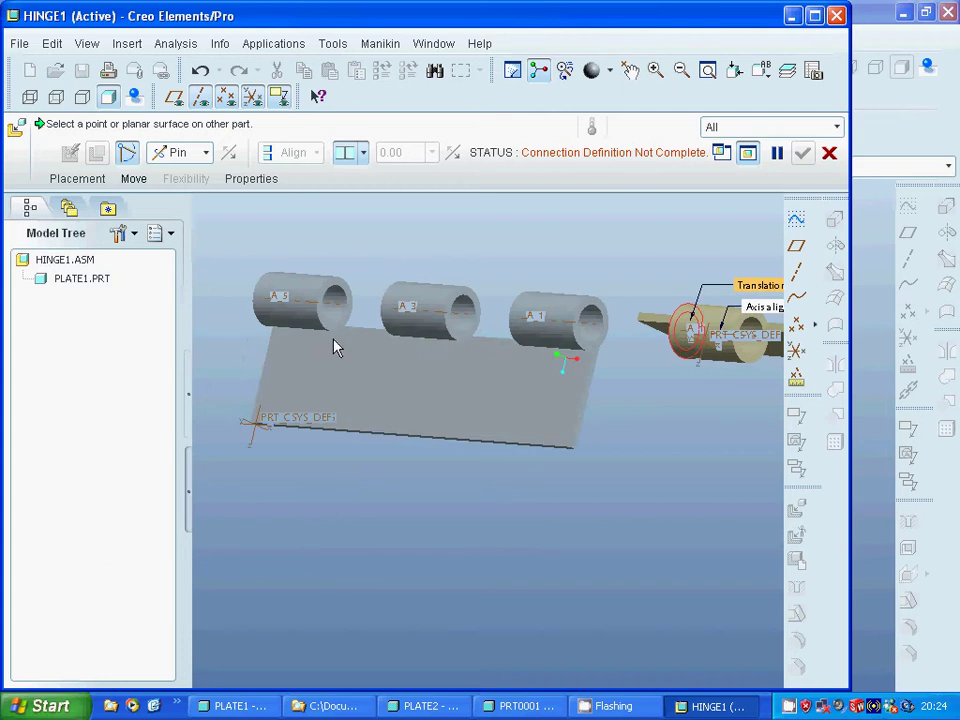
click(321, 320)
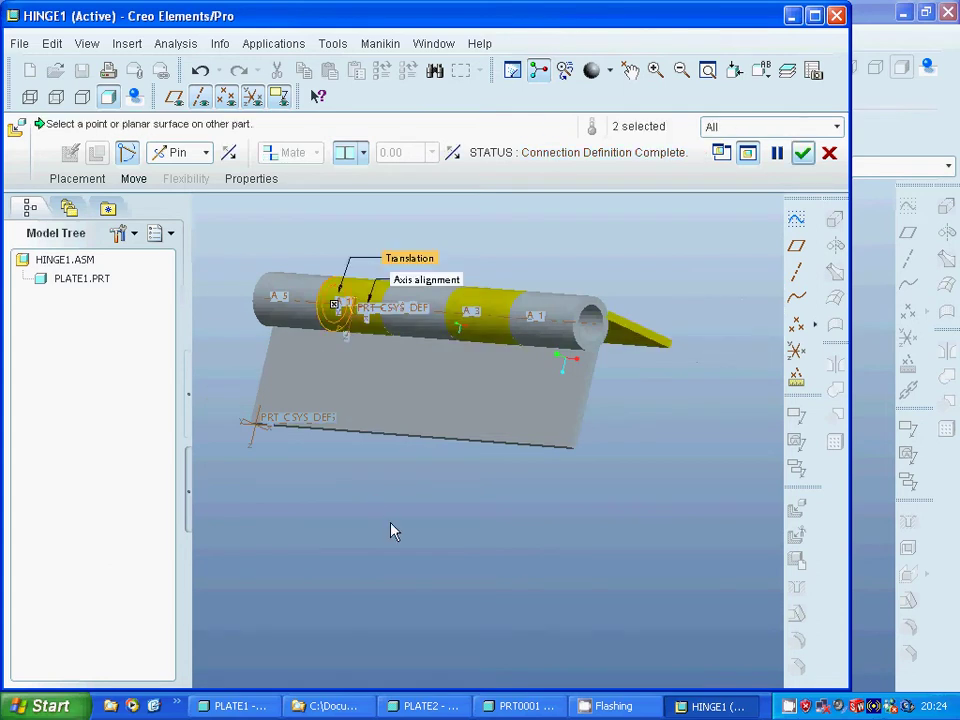
click(801, 154)
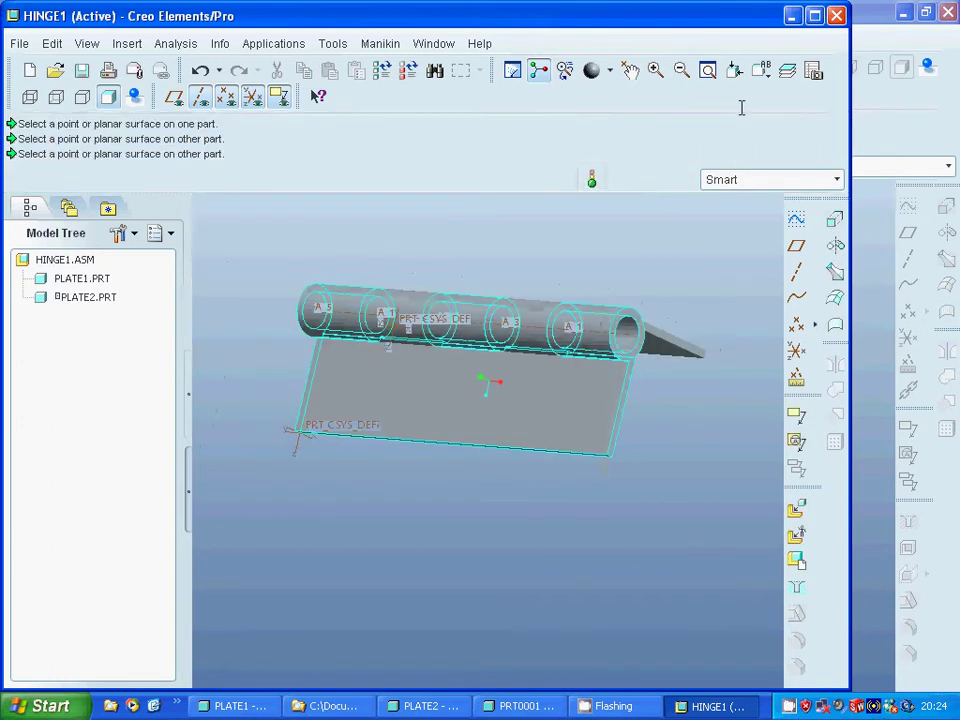
In the RIGHT view, swing plate2 around the pin and place it sloping diagonally downward, away from plate1.
click(768, 80)
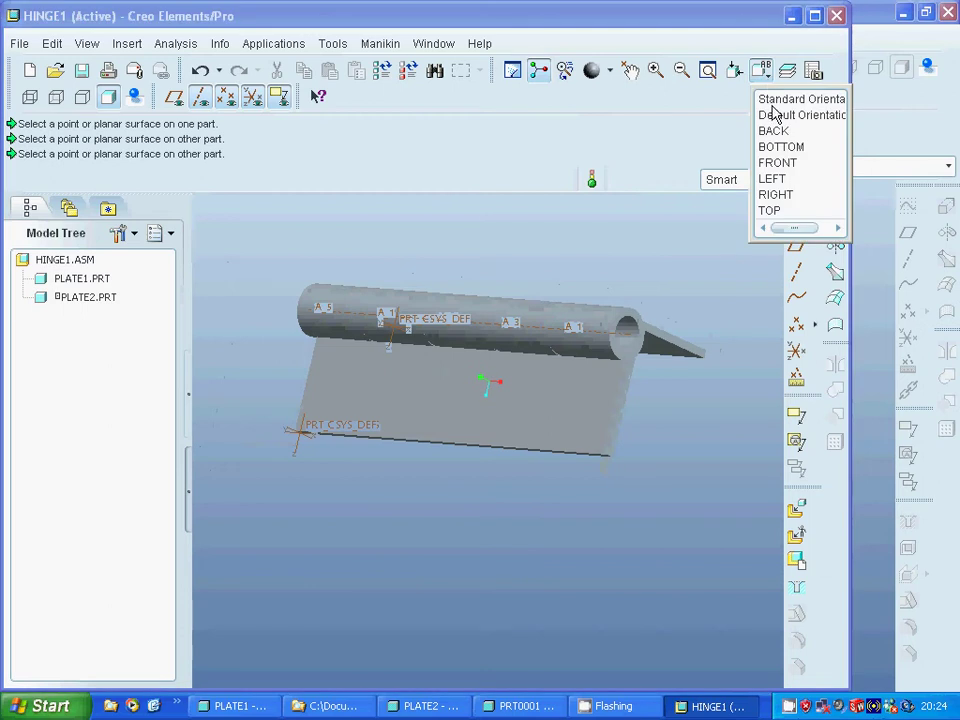
click(766, 164)
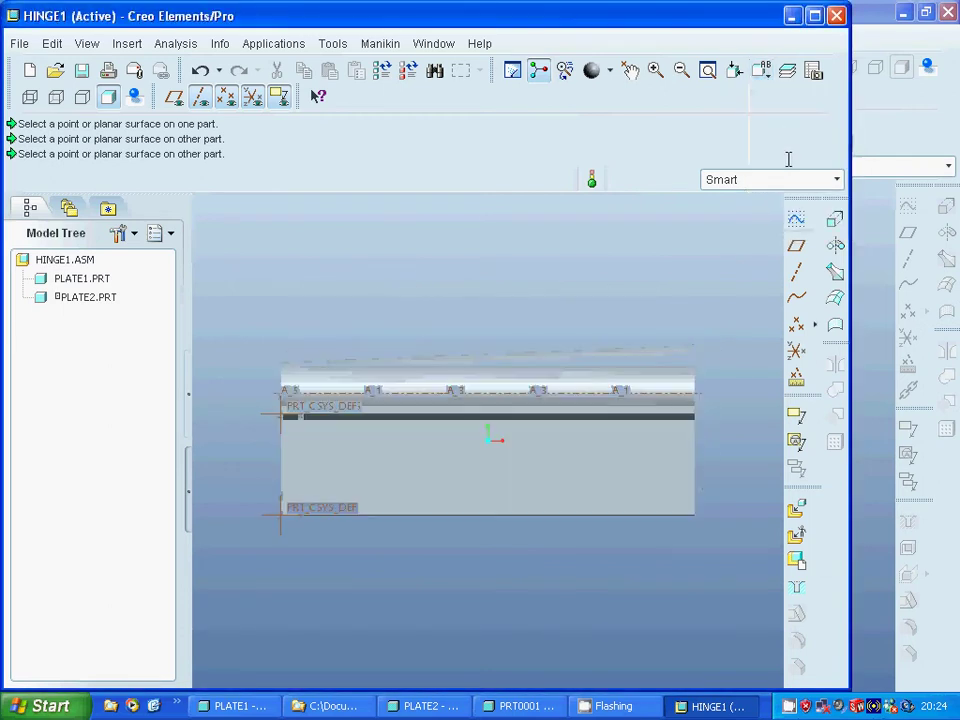
click(768, 80)
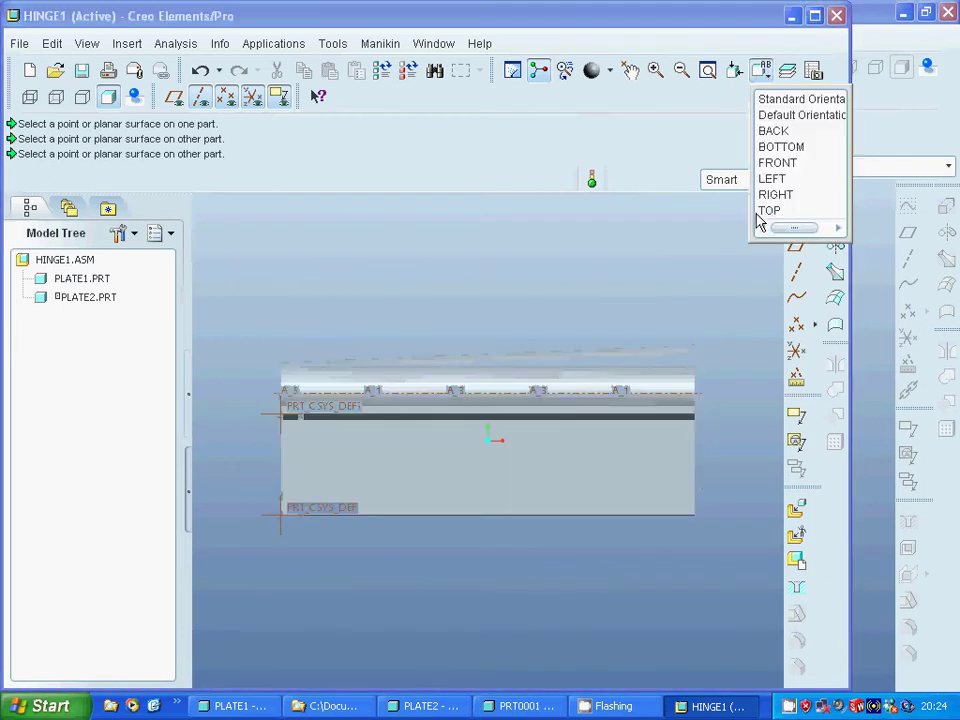
click(771, 194)
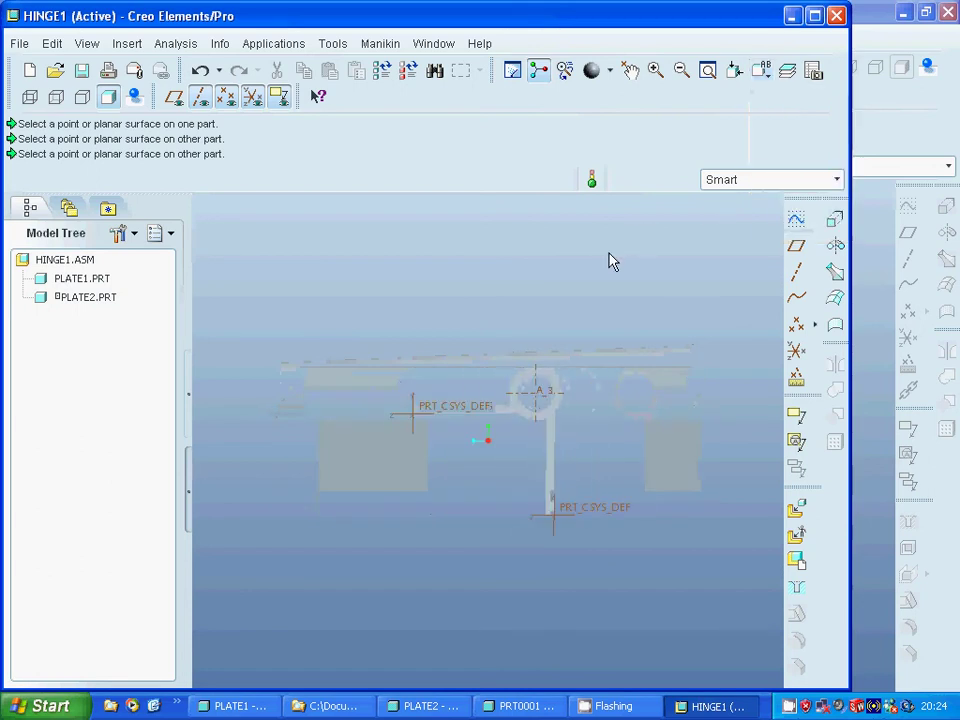
click(629, 70)
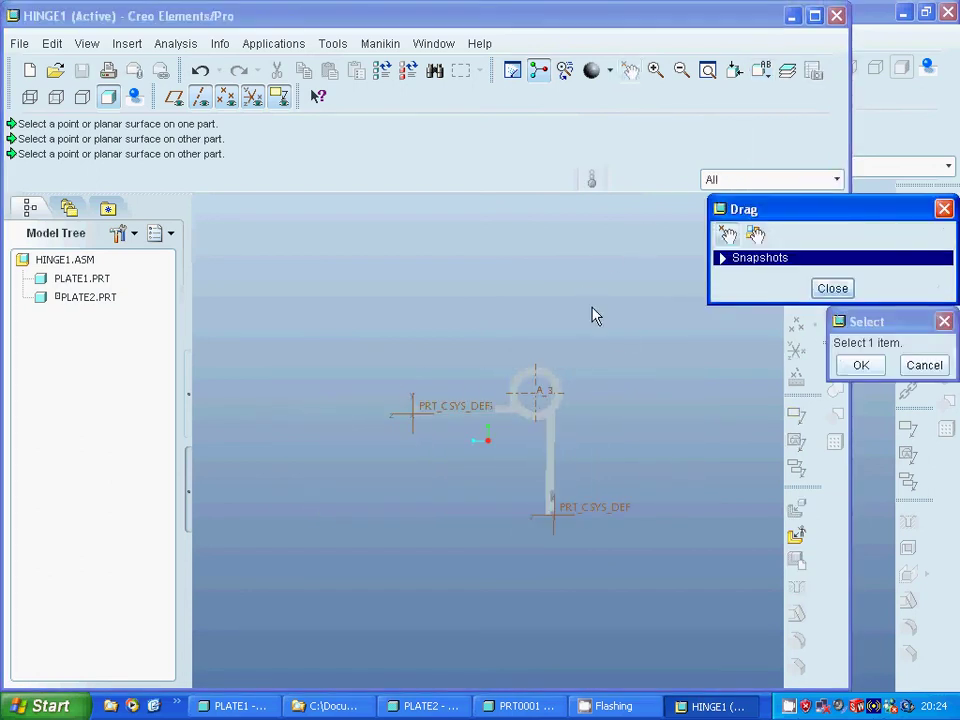
click(557, 477)
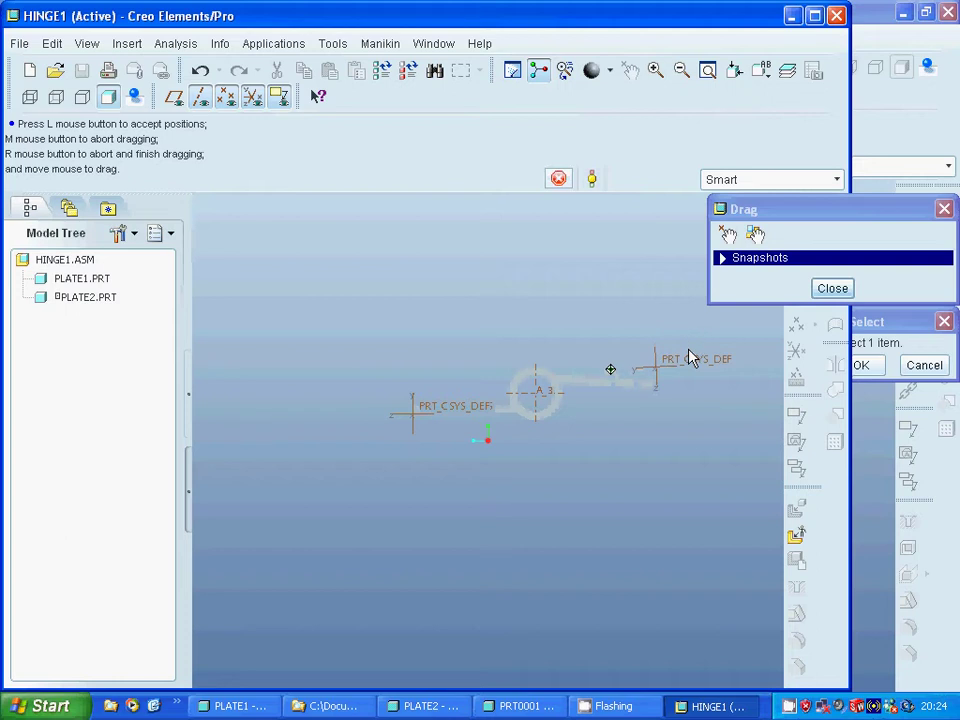
click(689, 358)
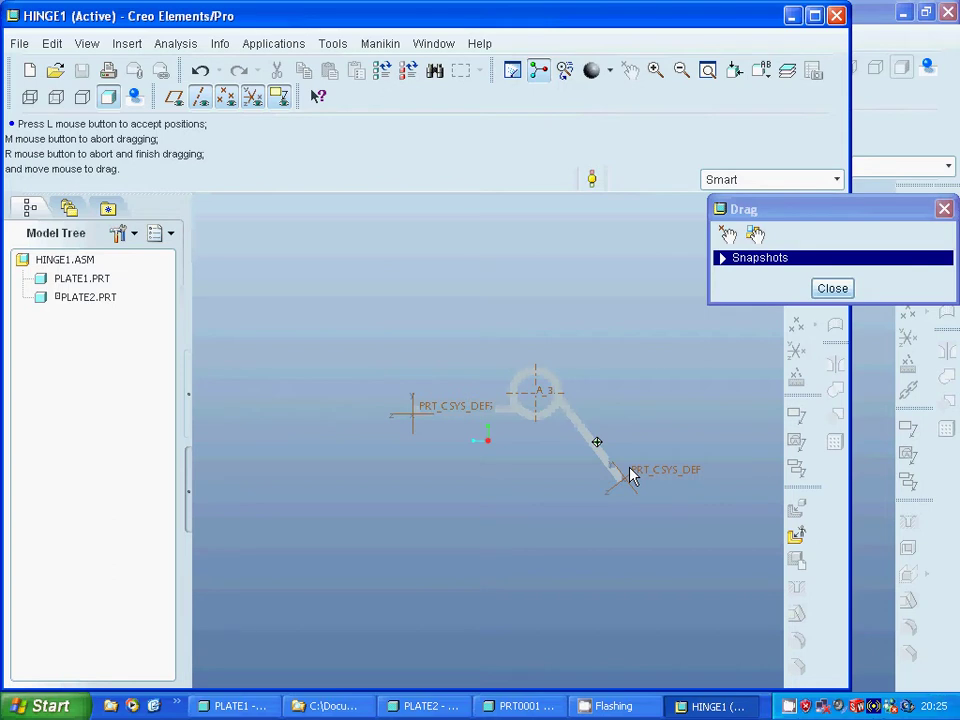
click(630, 476)
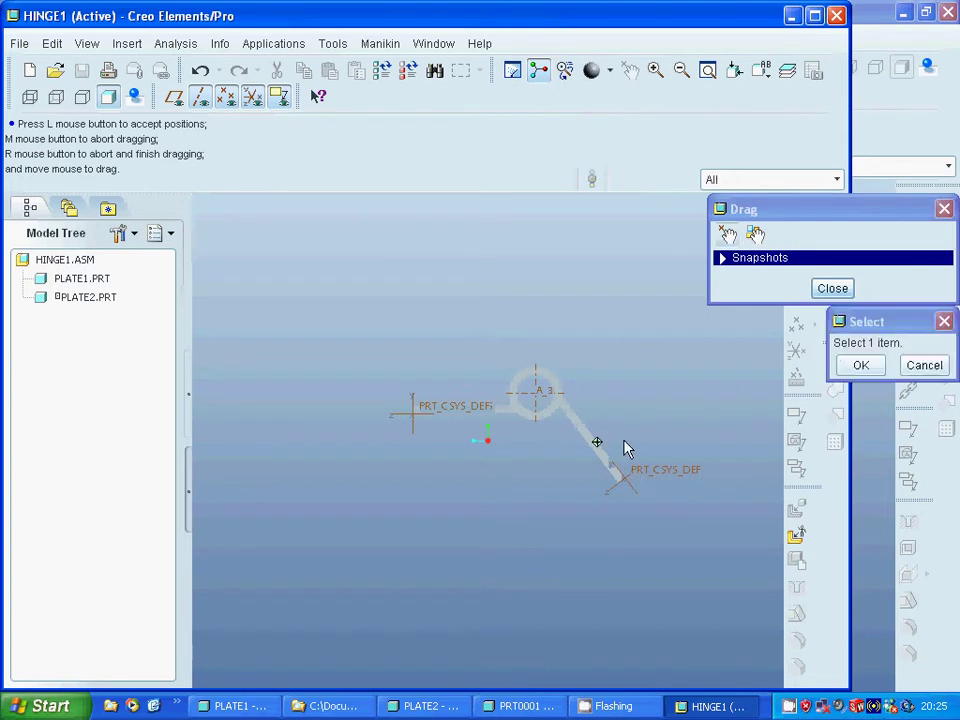
Swing plate2 up around the pin until the hinge lies open nearly flat, and finish dragging.
middle_drag(617, 443, 636, 455)
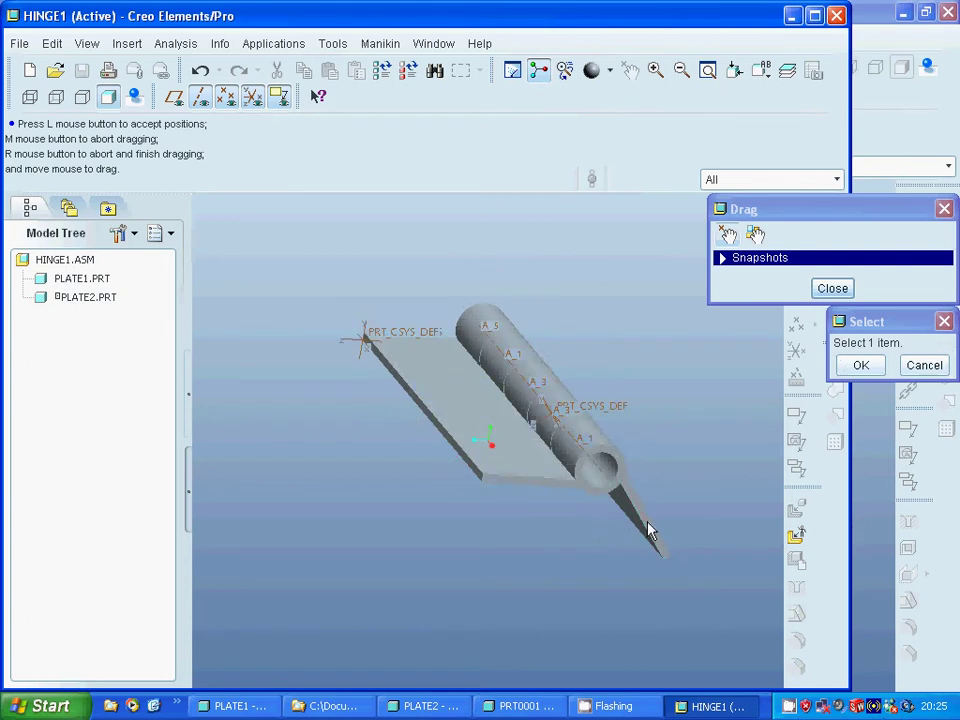
click(647, 527)
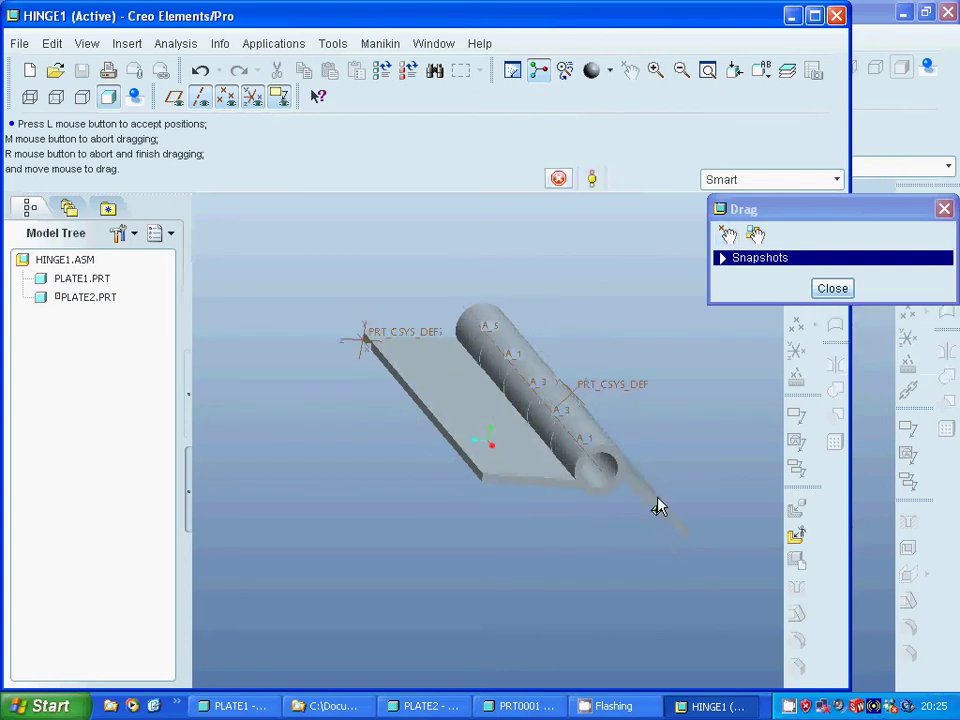
click(670, 466)
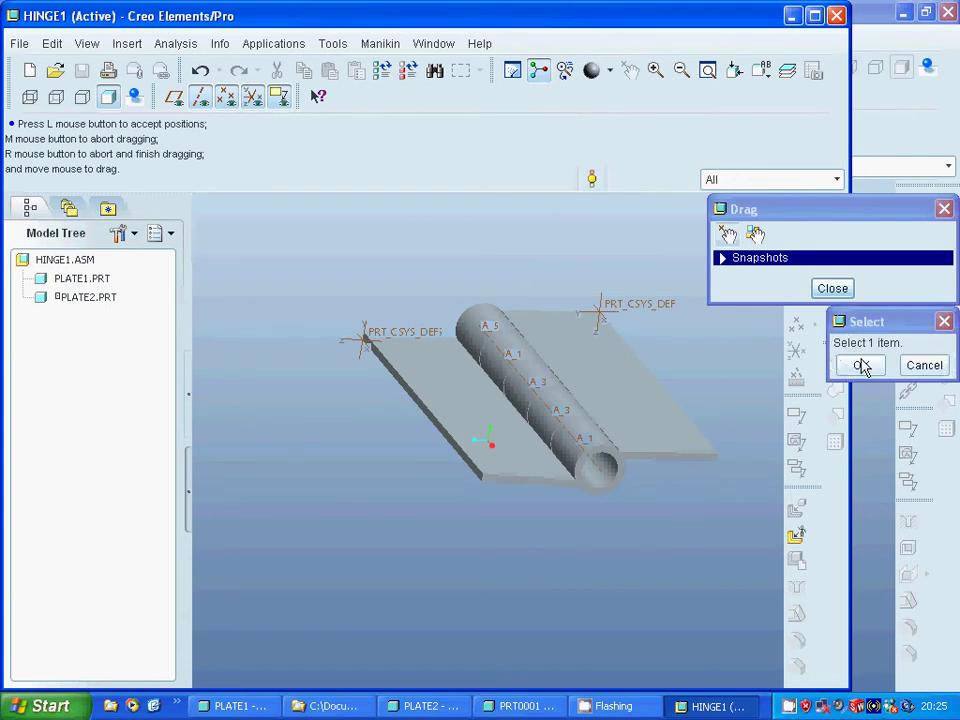
click(830, 289)
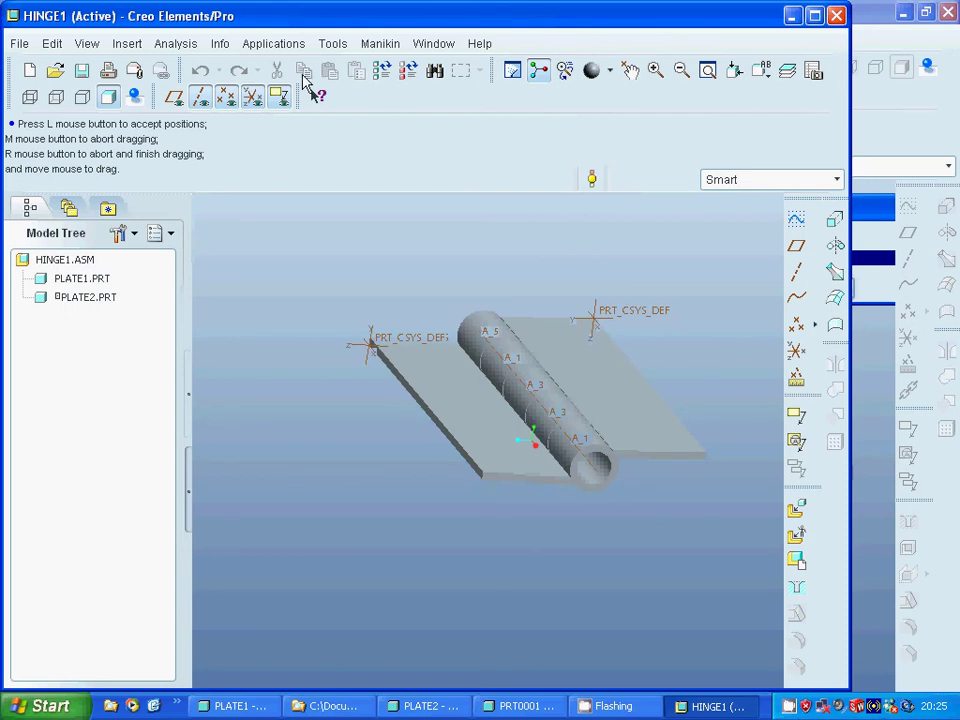
Switch to the Mechanism application and start a servo motor that drives the pin connection's motion axis.
click(265, 45)
click(288, 192)
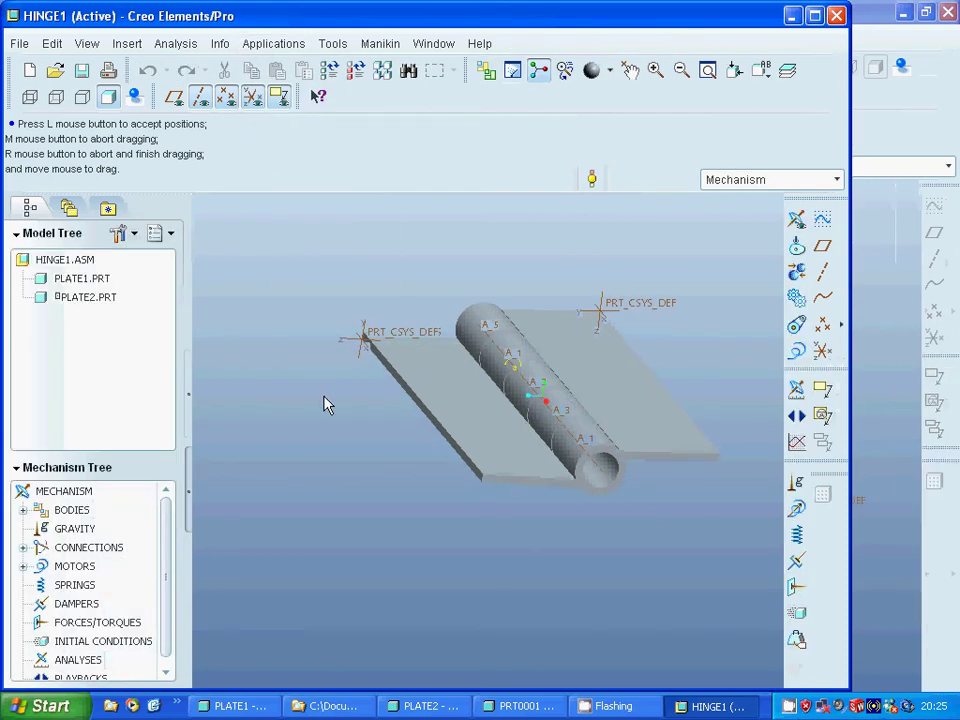
click(797, 352)
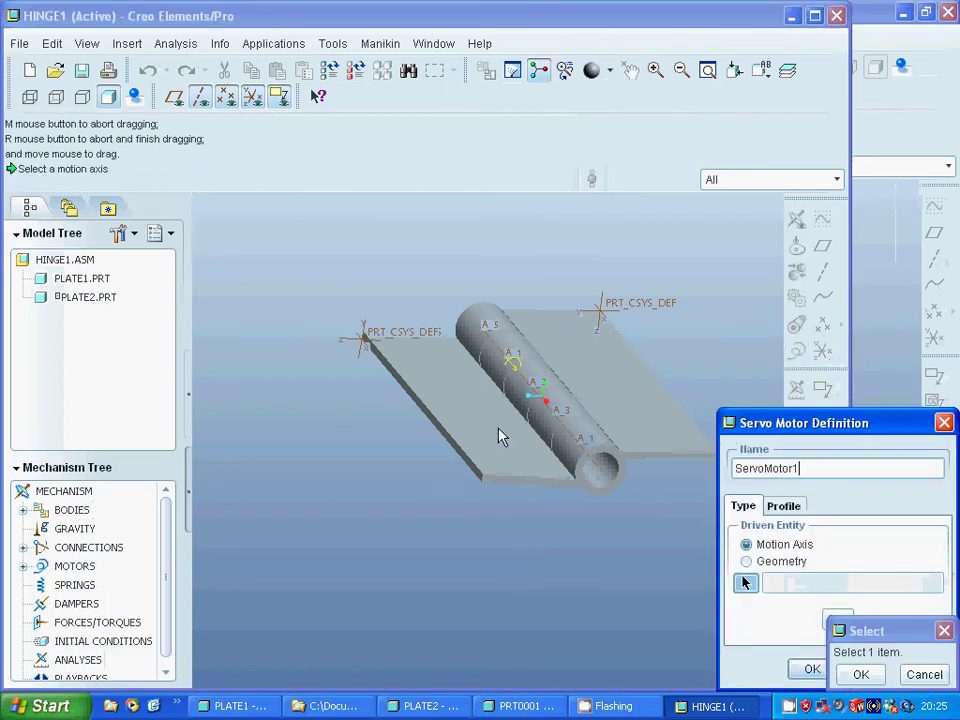
click(511, 366)
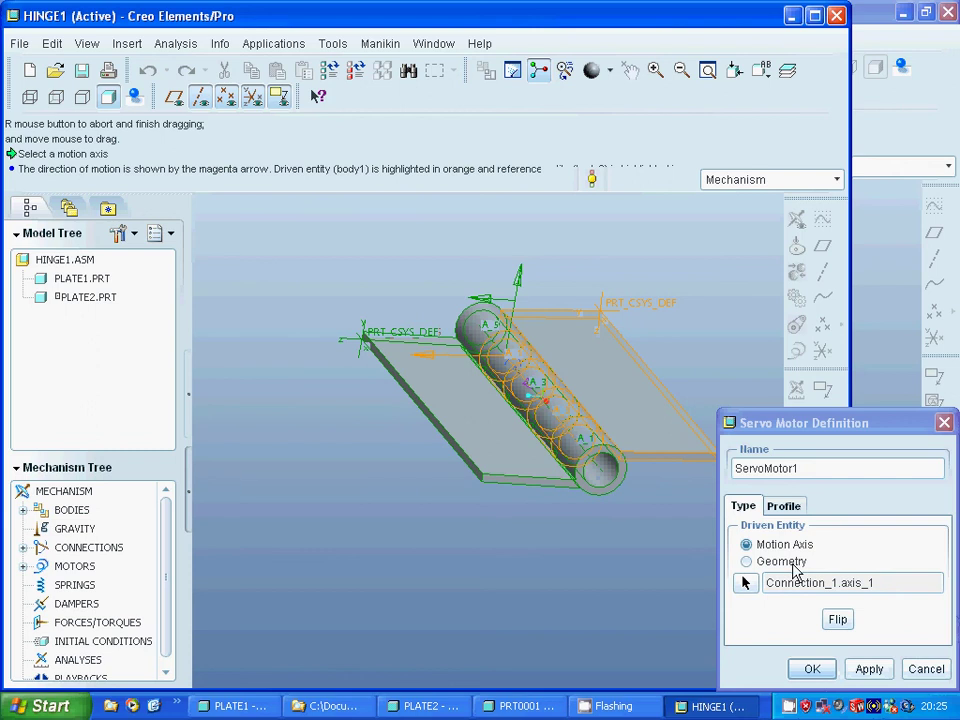
Set the servo motor profile to a constant velocity of 10 deg/sec and accept the motor.
click(786, 506)
click(853, 470)
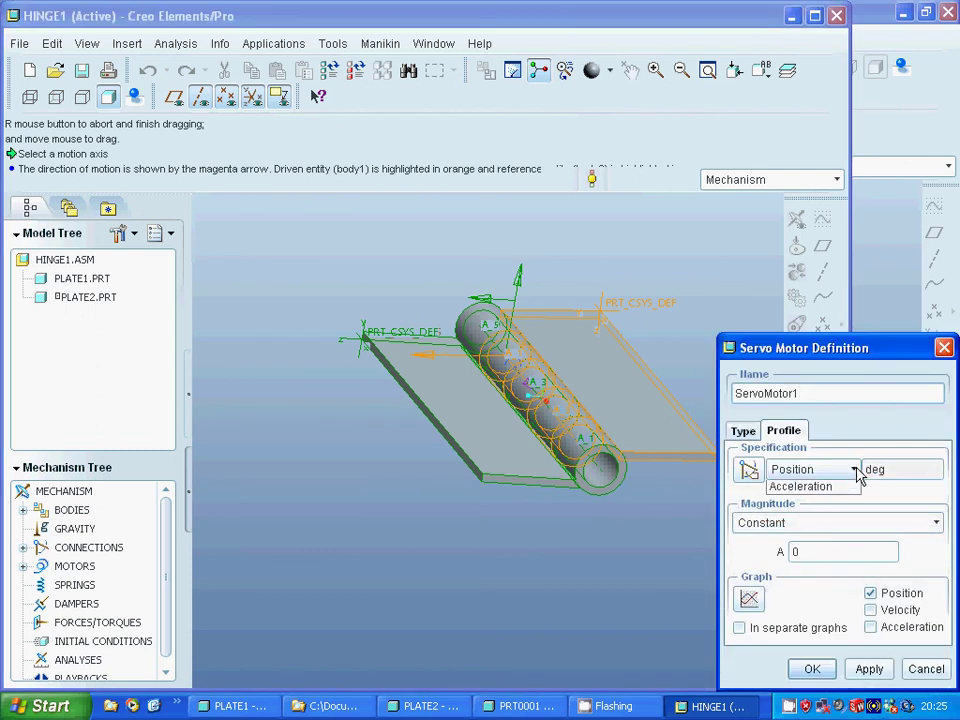
click(818, 507)
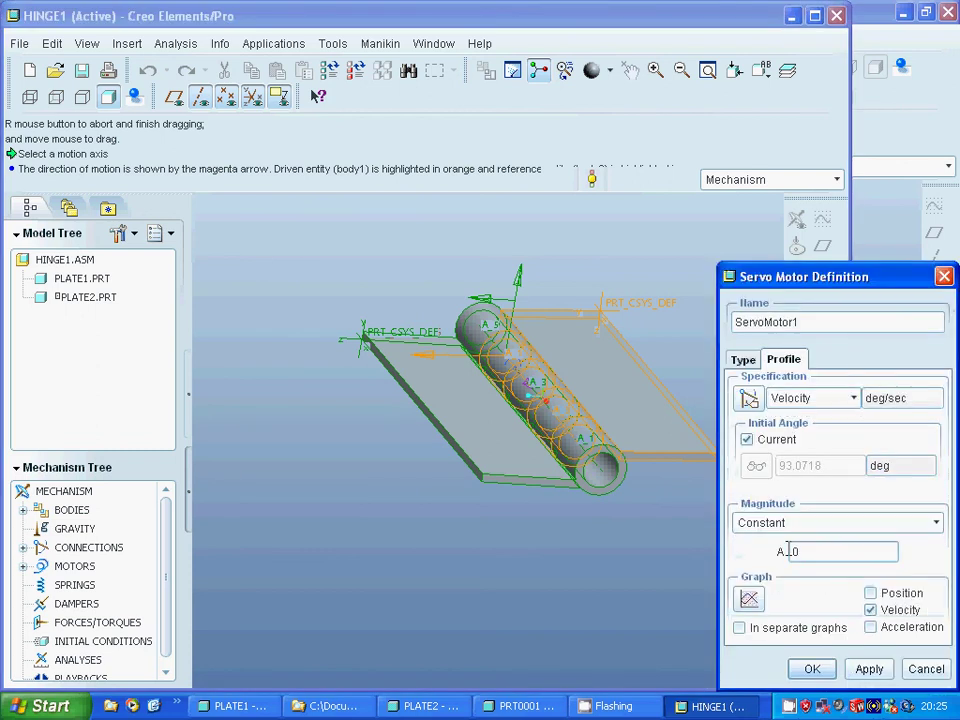
text(10)
click(869, 669)
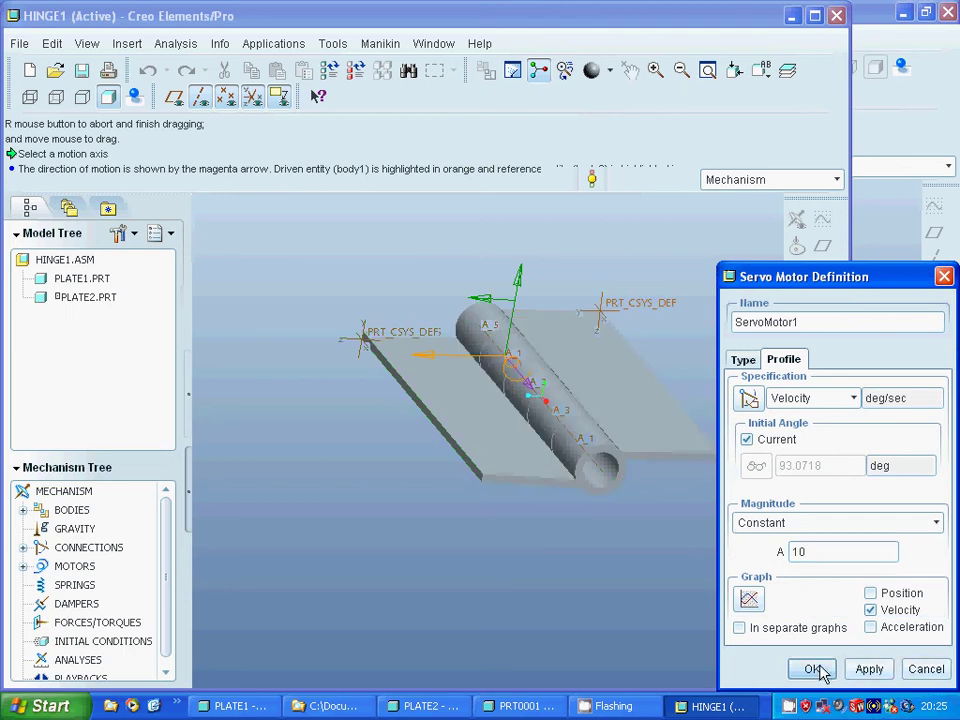
click(812, 669)
Create a position analysis with end time 15 and frame rate 2, run it, and accept the definition.
click(796, 389)
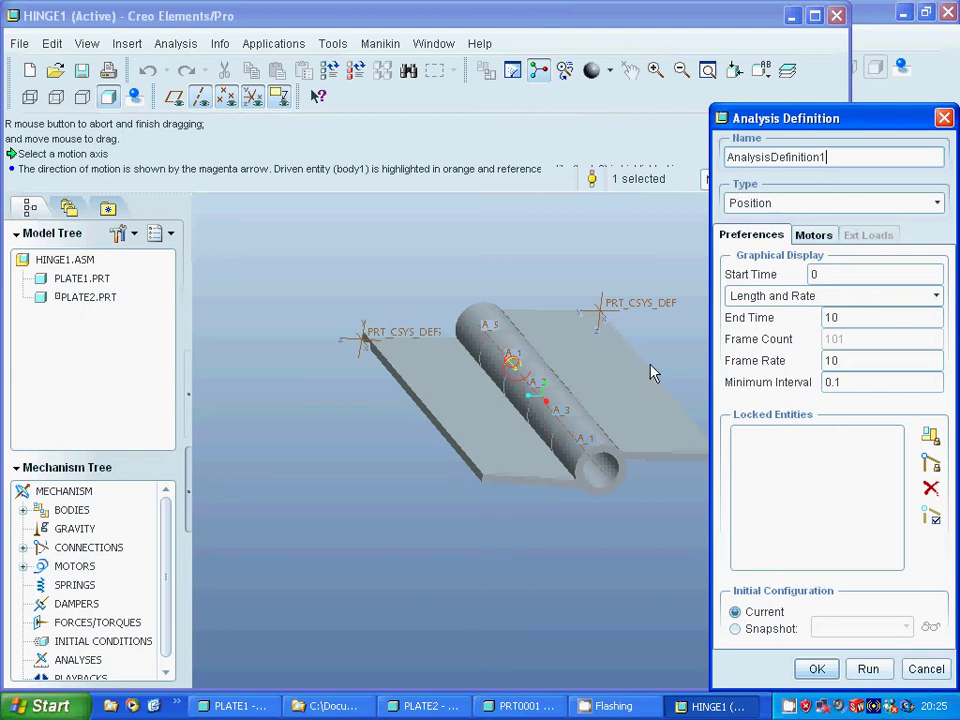
drag(829, 317, 799, 317)
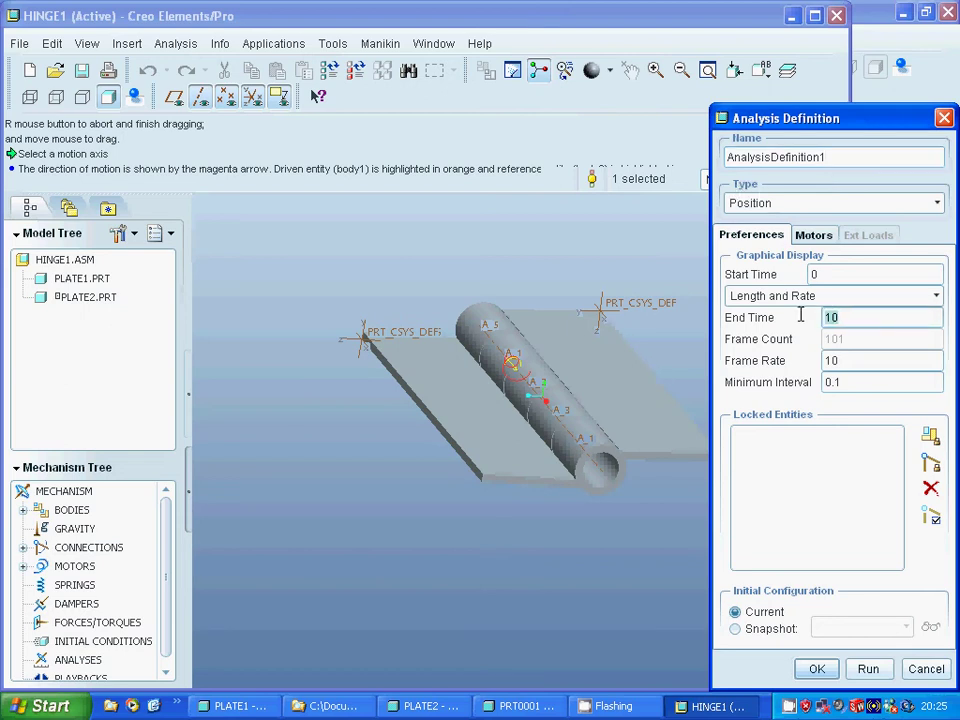
text(15)
double_click(831, 361)
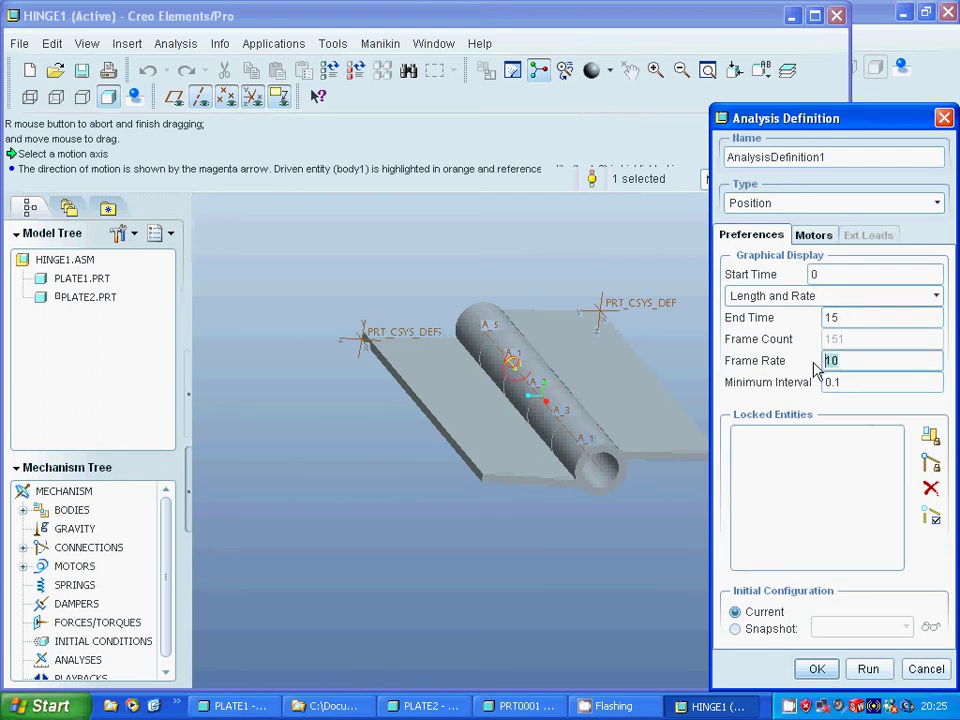
text(2)
key(Return)
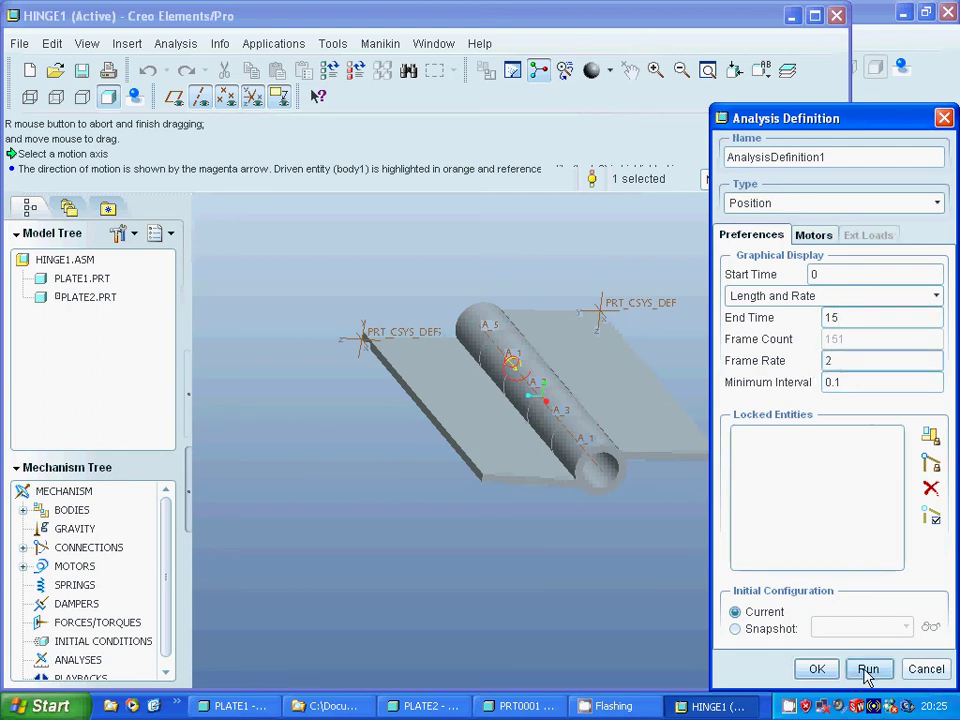
click(865, 671)
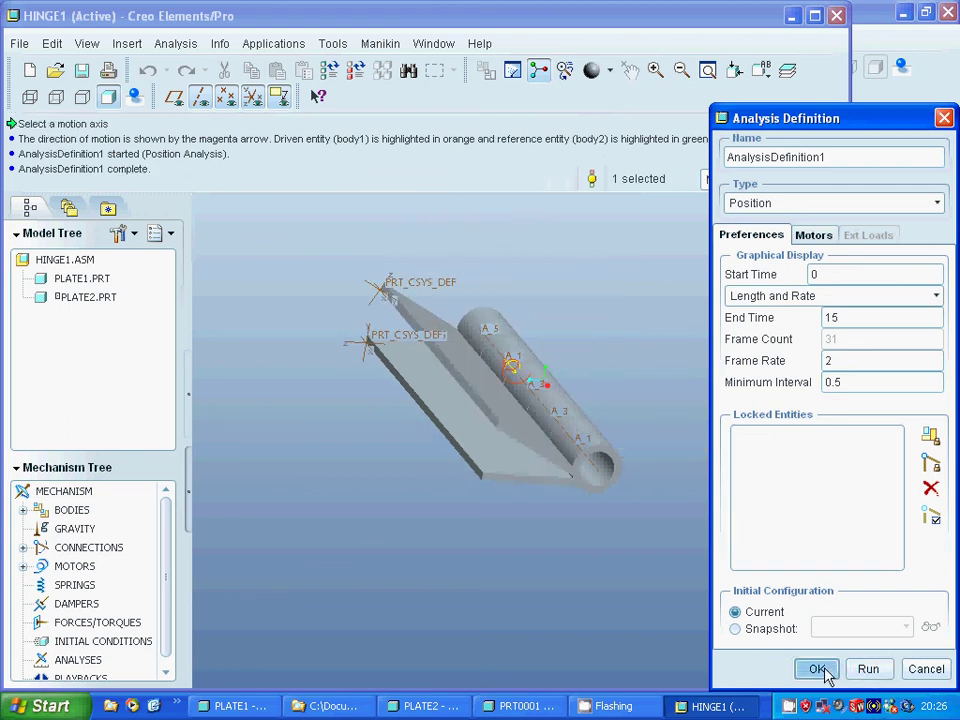
click(818, 669)
Play back the analysis result with the animation reversing at its end and near maximum speed, and close the playback.
click(801, 418)
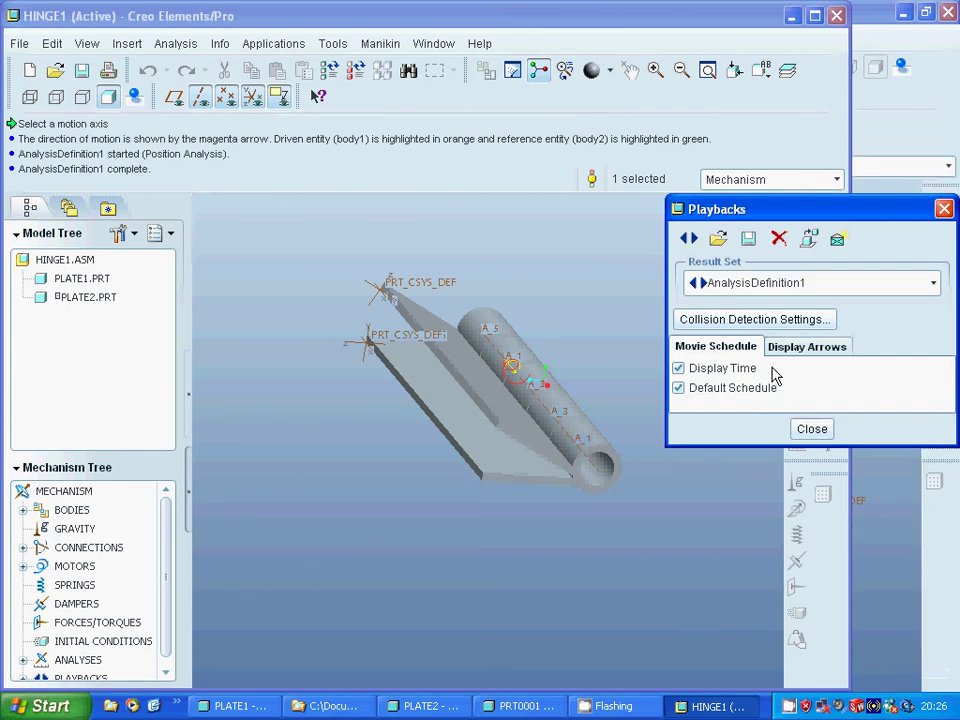
click(688, 238)
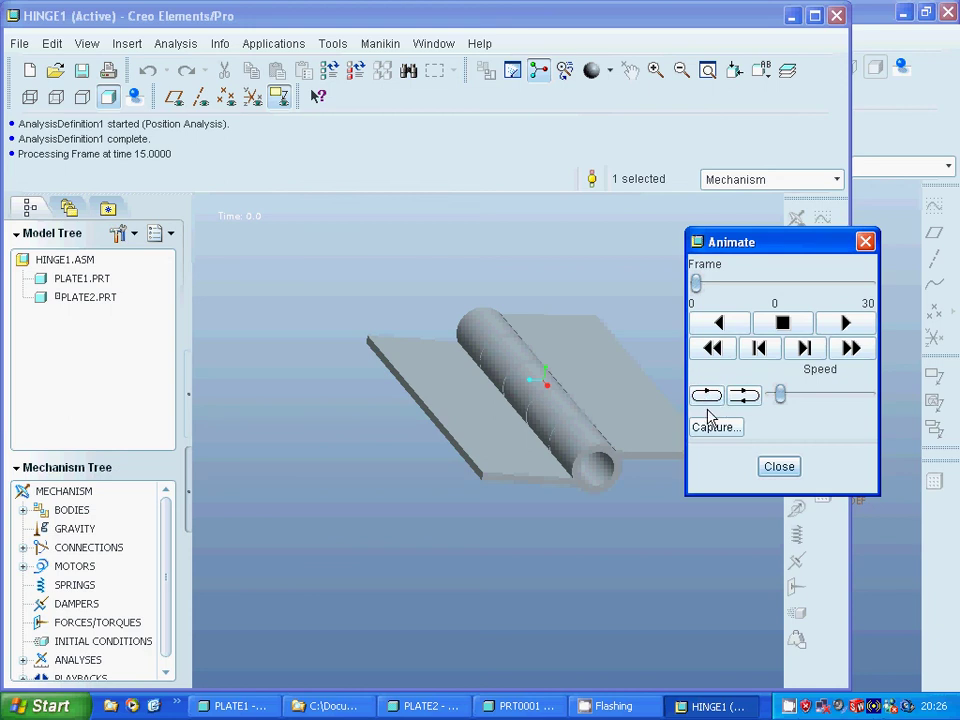
click(748, 400)
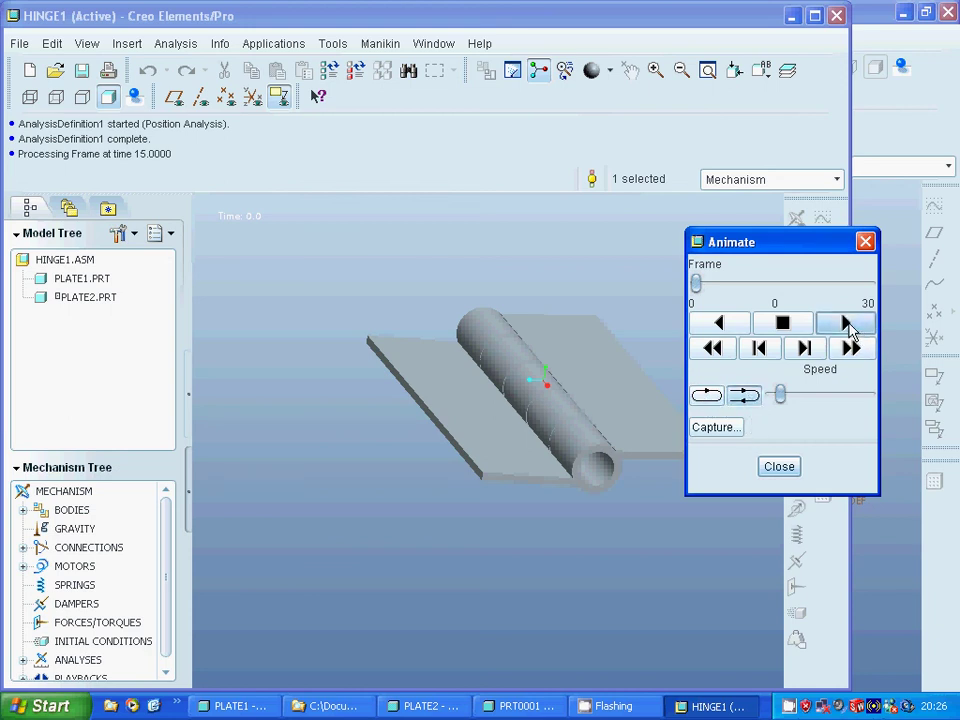
drag(795, 397, 866, 399)
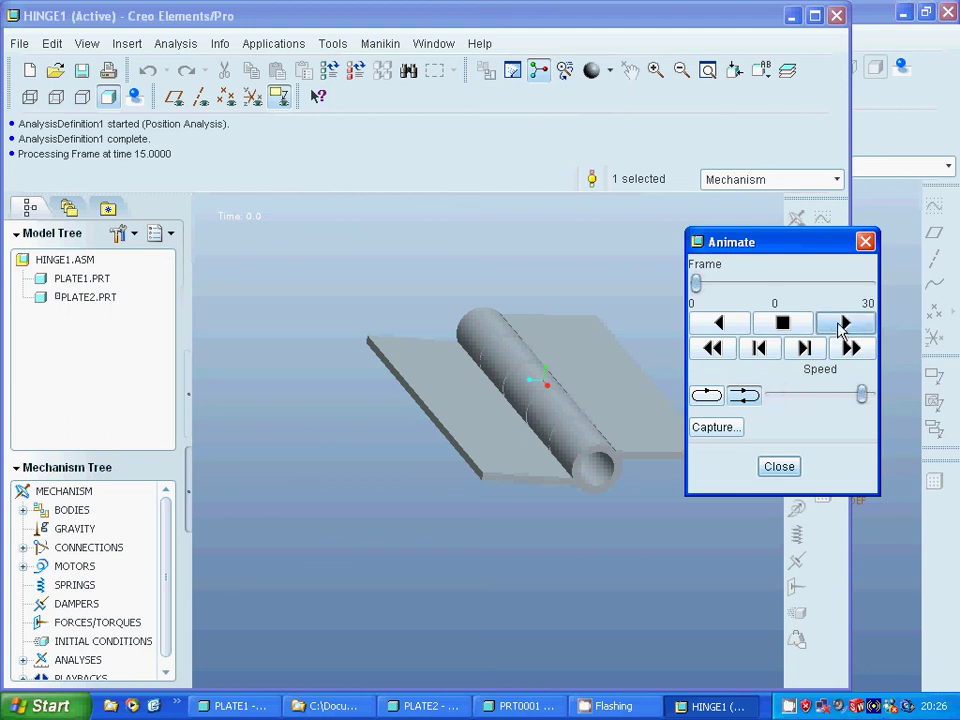
click(840, 323)
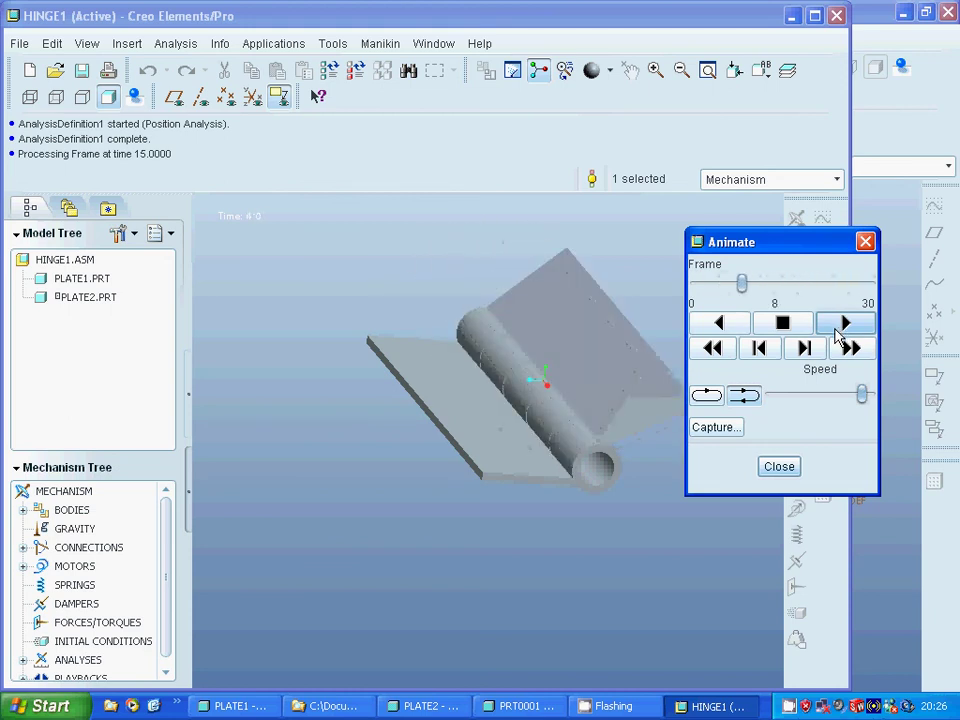
click(779, 467)
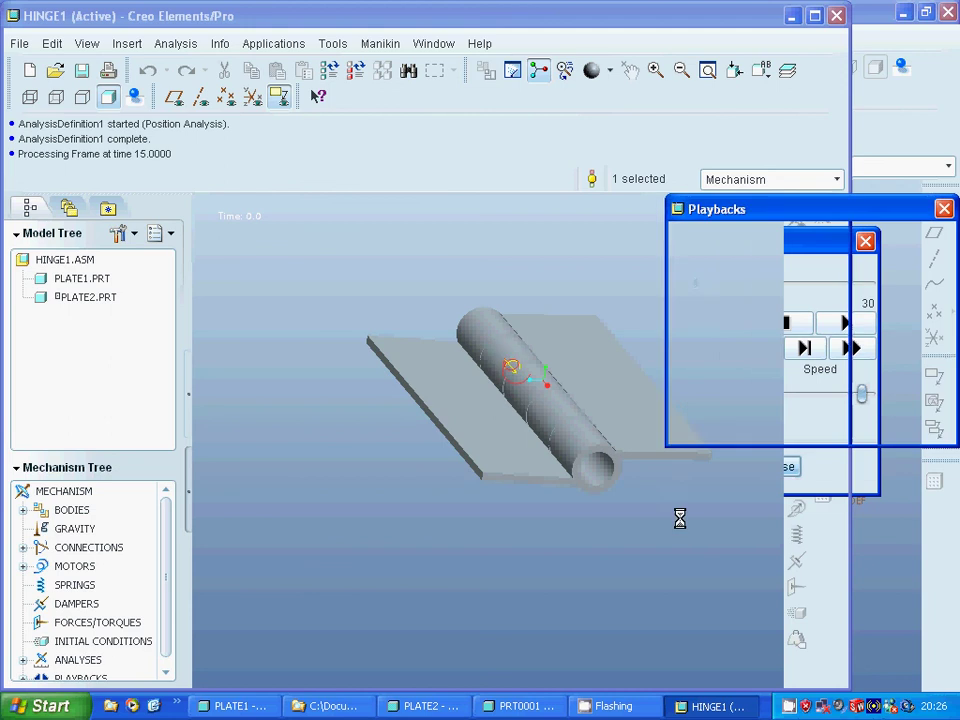
click(812, 429)
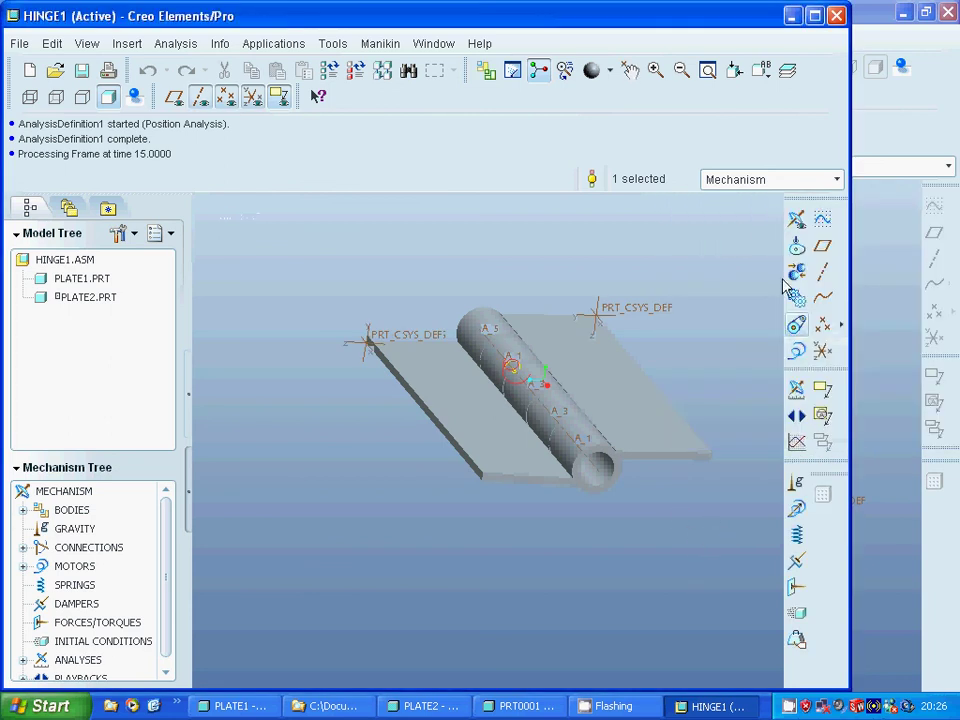